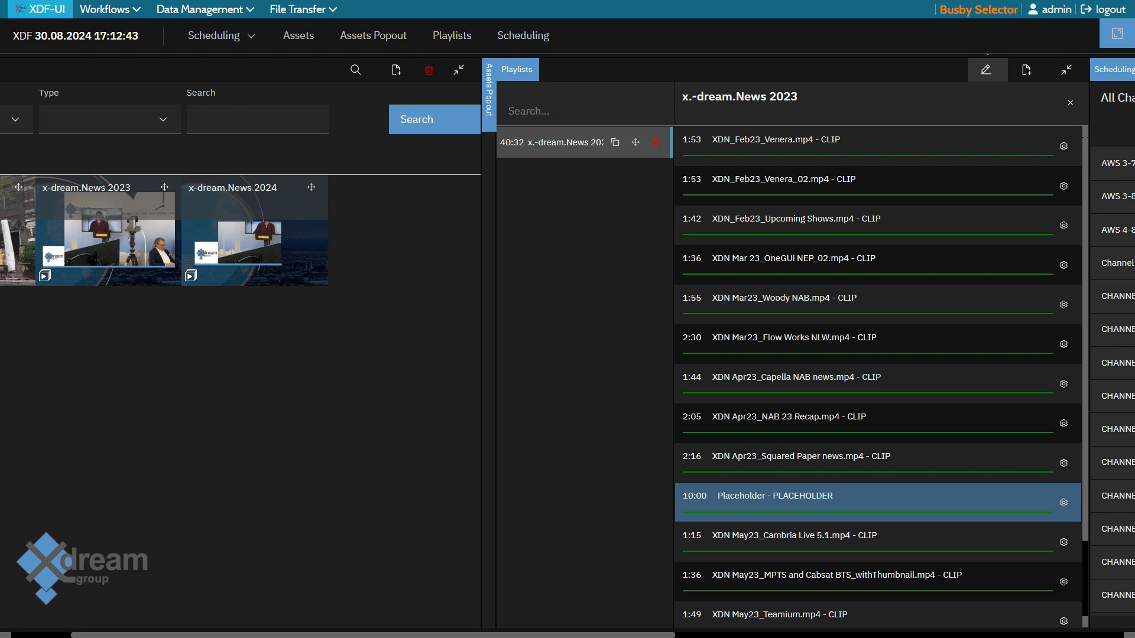
Create and save a new playlist named Holidays
{"action": "left_click", "coordinate": [1027, 69]}
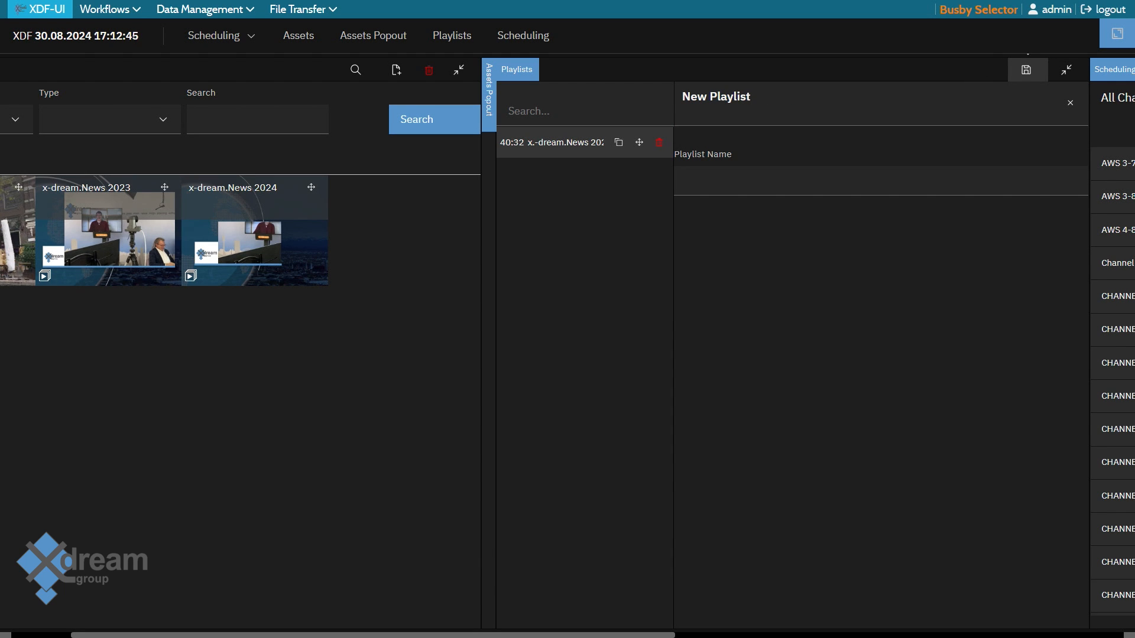
{"action": "left_click", "coordinate": [880, 181]}
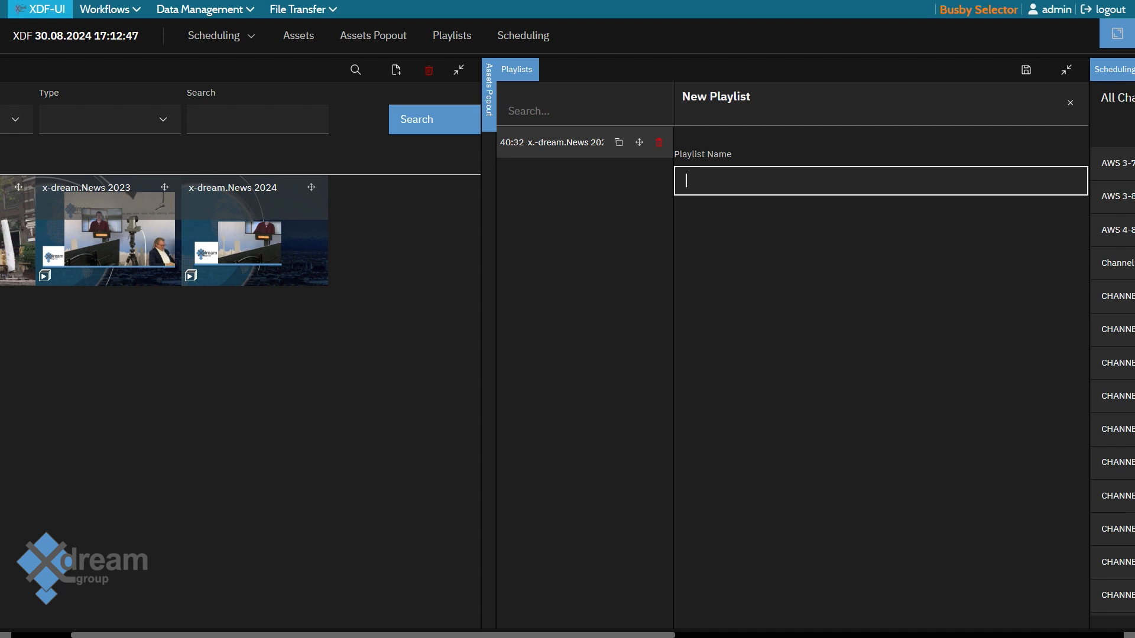
{"action": "type", "text": "Holidays"}
{"action": "left_click", "coordinate": [1026, 70]}
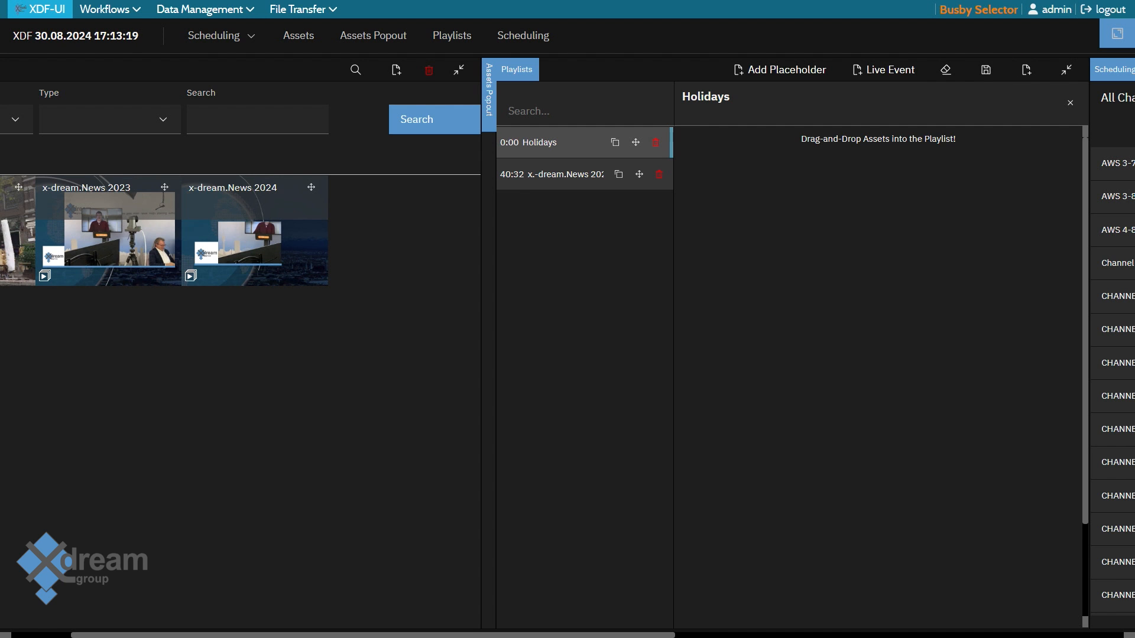
Open the Amsterdam folder inside x-dream-group Travels in the asset library
{"action": "scroll", "coordinate": [567, 343], "scroll_direction": "left", "scroll_amount": 2}
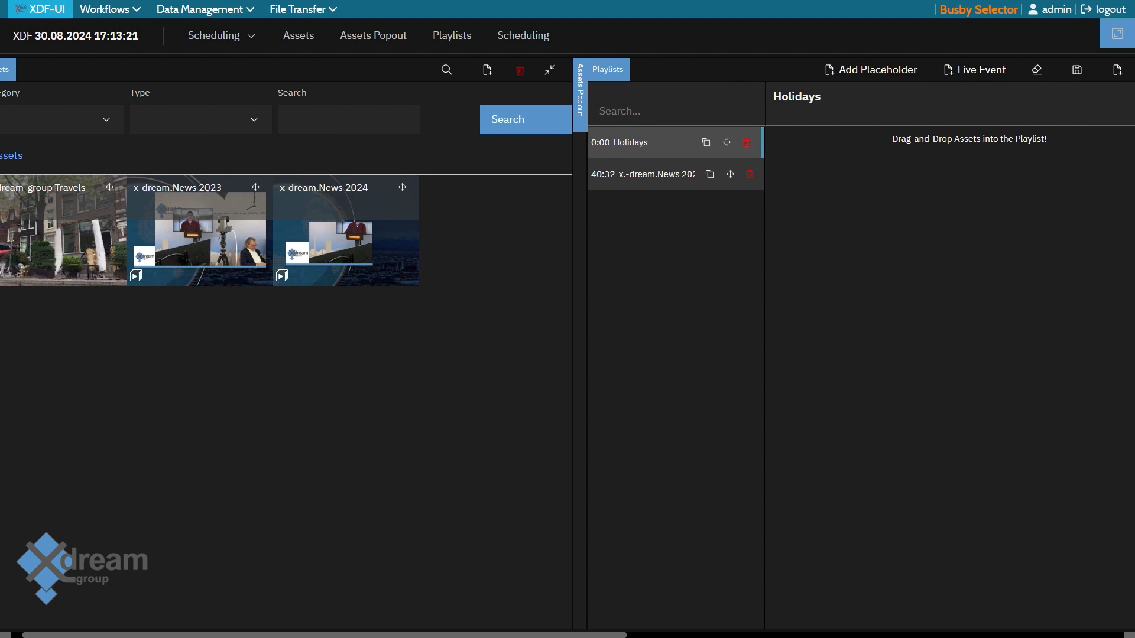
{"action": "scroll", "coordinate": [567, 342], "scroll_direction": "left", "scroll_amount": 1}
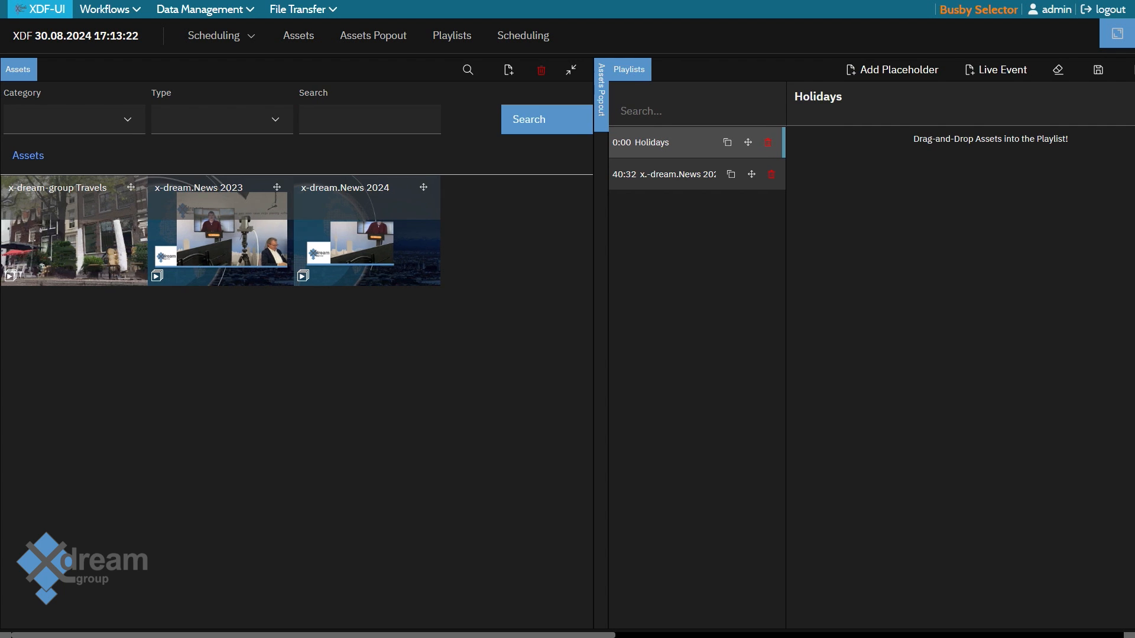
{"action": "double_click", "coordinate": [75, 236]}
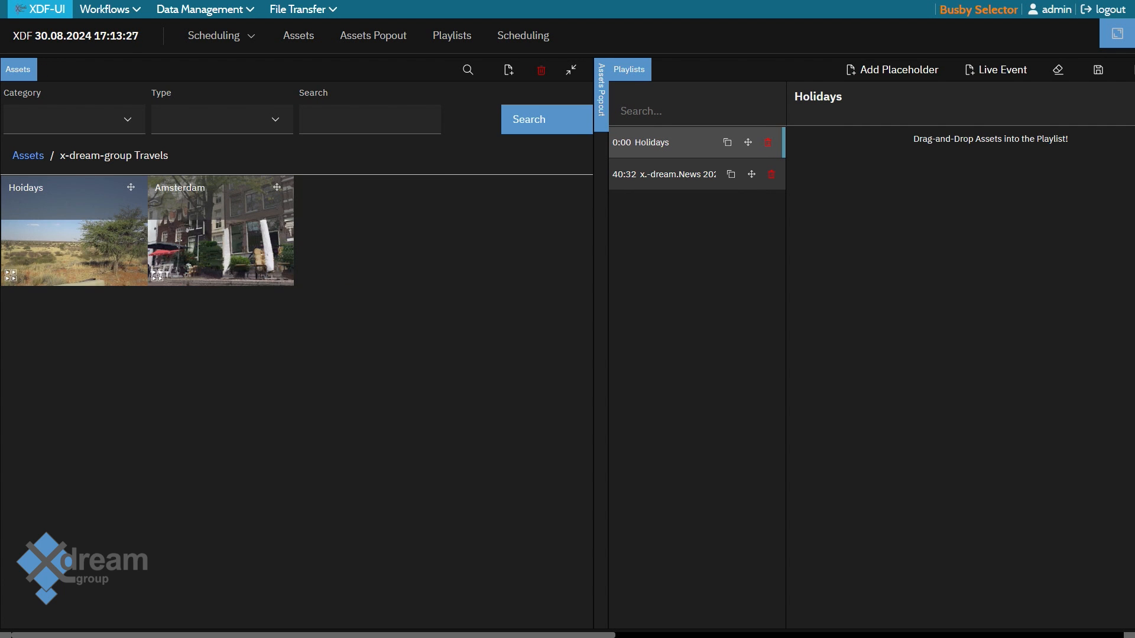
{"action": "double_click", "coordinate": [221, 236]}
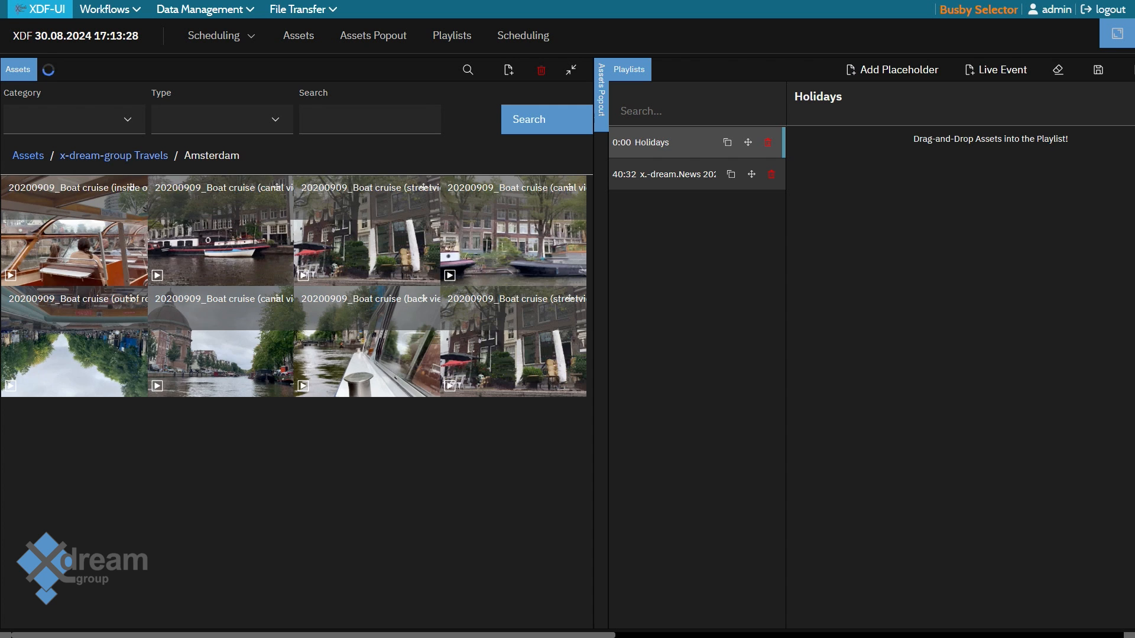
Add the boat cruise clips inside of the boat, streetview 1, canal view 10, out of roof view and back view to the Holidays playlist
{"action": "left_click_drag", "start_coordinate": [131, 187], "coordinate": [939, 251]}
{"action": "left_click_drag", "start_coordinate": [864, 251], "coordinate": [863, 251]}
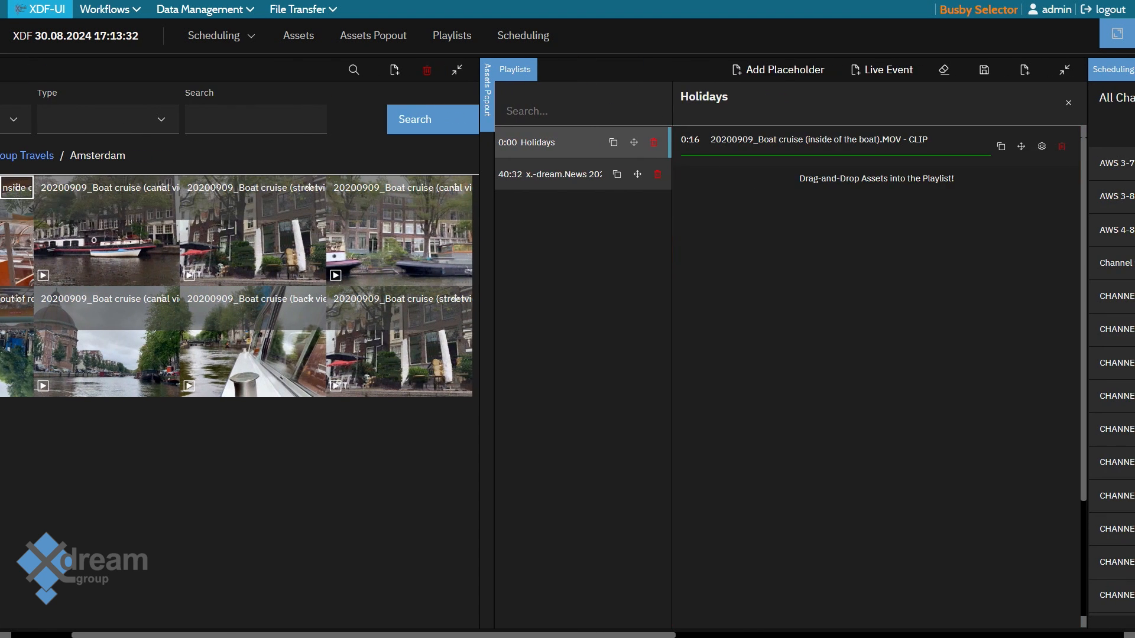
{"action": "left_click_drag", "start_coordinate": [162, 188], "coordinate": [906, 289]}
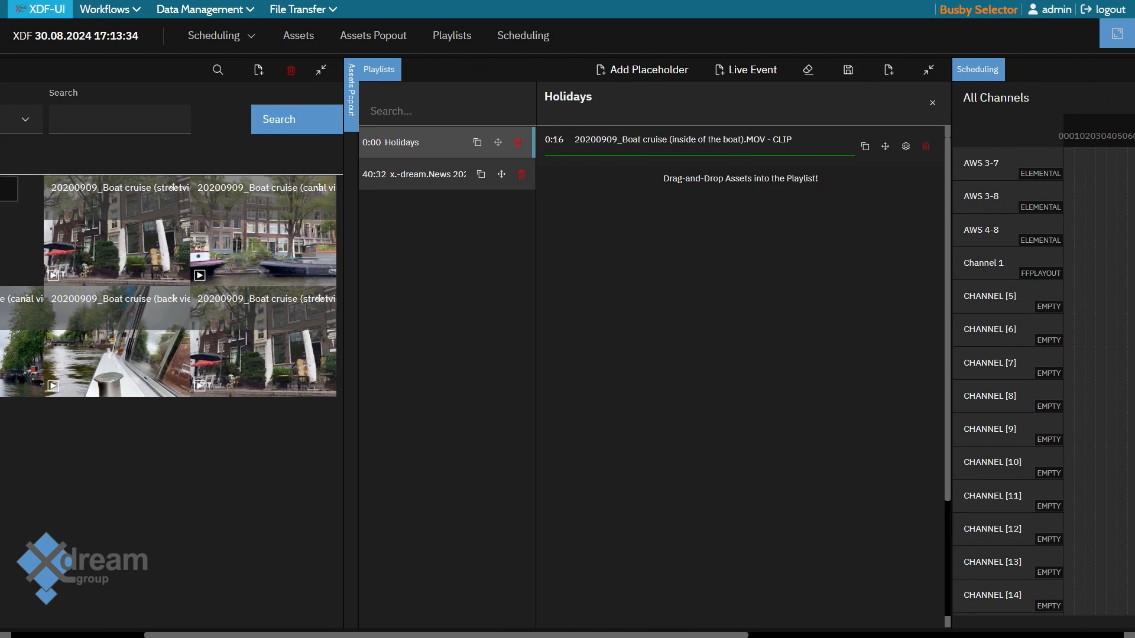
{"action": "left_click_drag", "start_coordinate": [173, 187], "coordinate": [542, 296]}
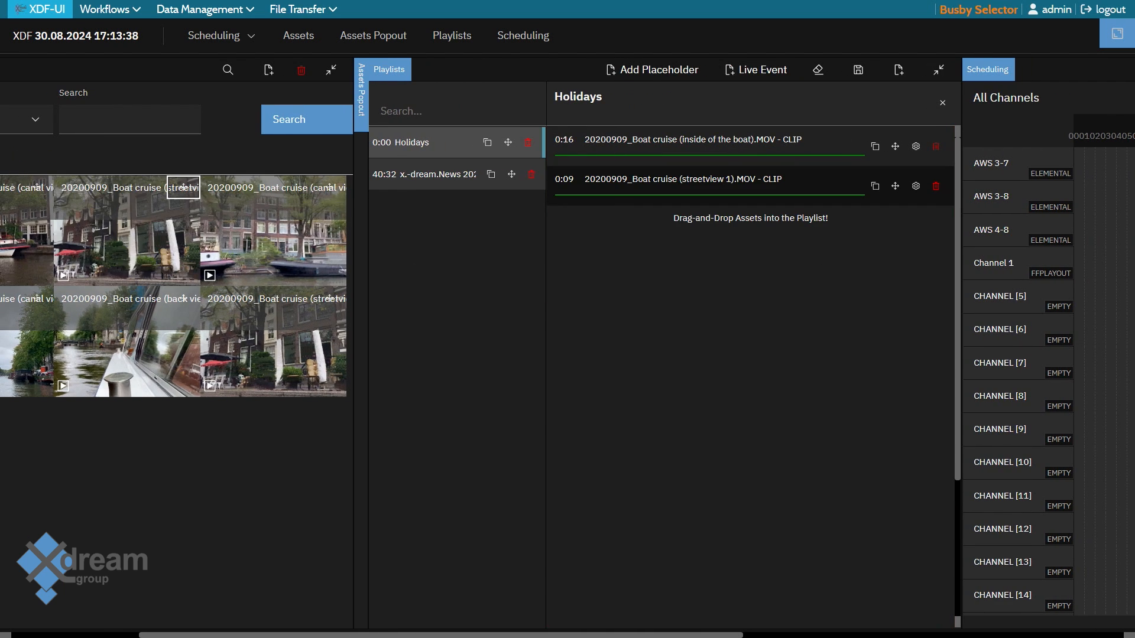
{"action": "left_click_drag", "start_coordinate": [330, 187], "coordinate": [630, 301]}
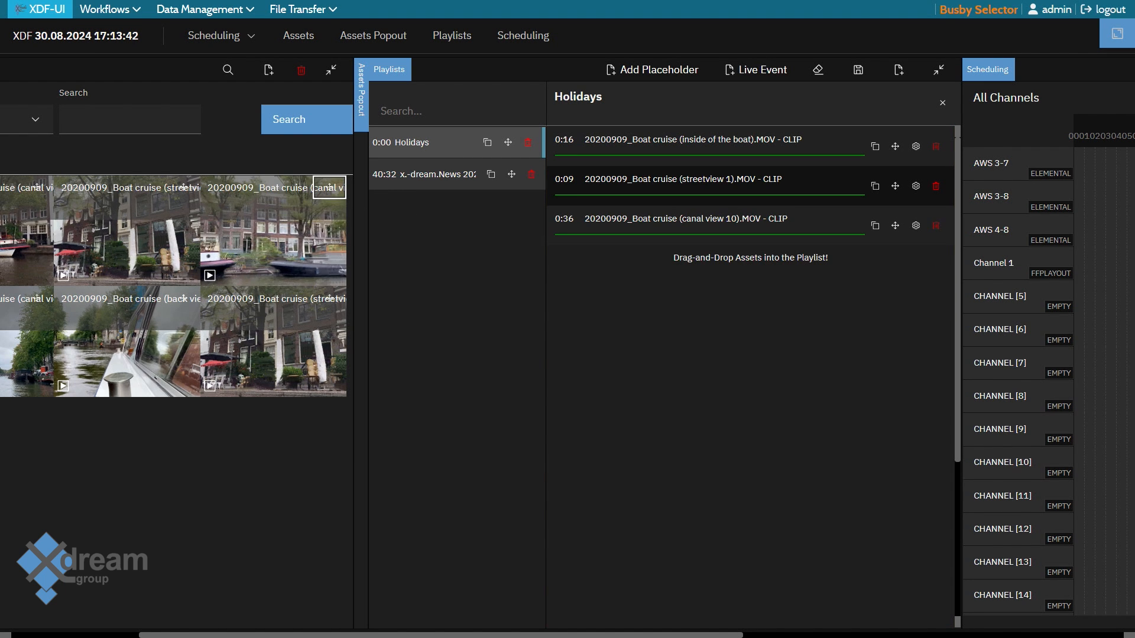
{"action": "left_click_drag", "start_coordinate": [441, 635], "coordinate": [340, 635]}
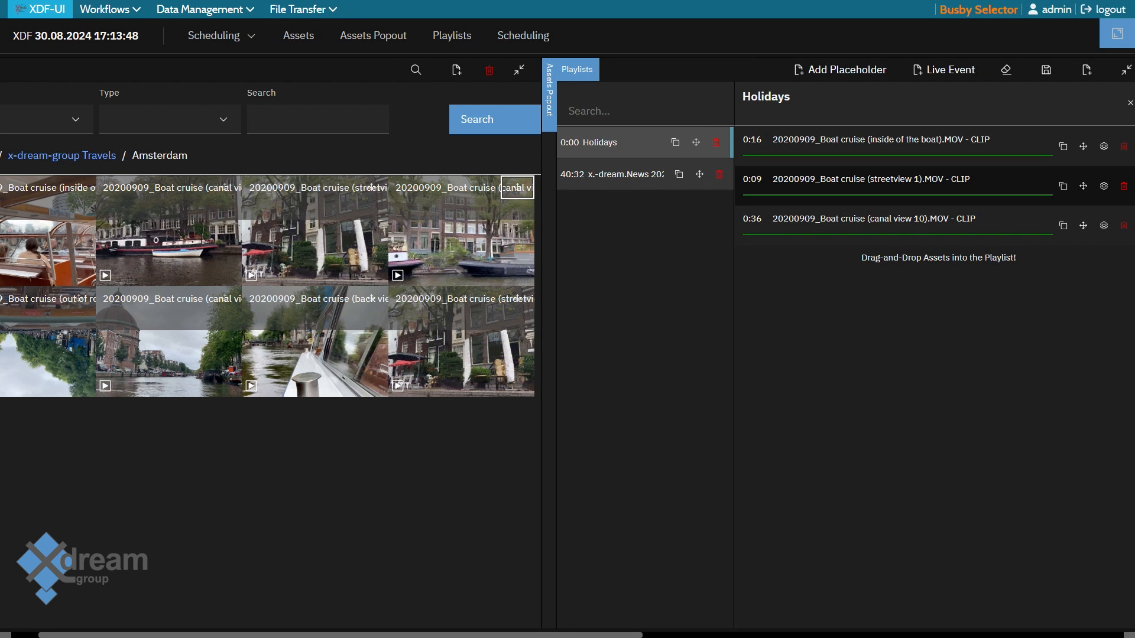
{"action": "left_click_drag", "start_coordinate": [79, 298], "coordinate": [857, 336]}
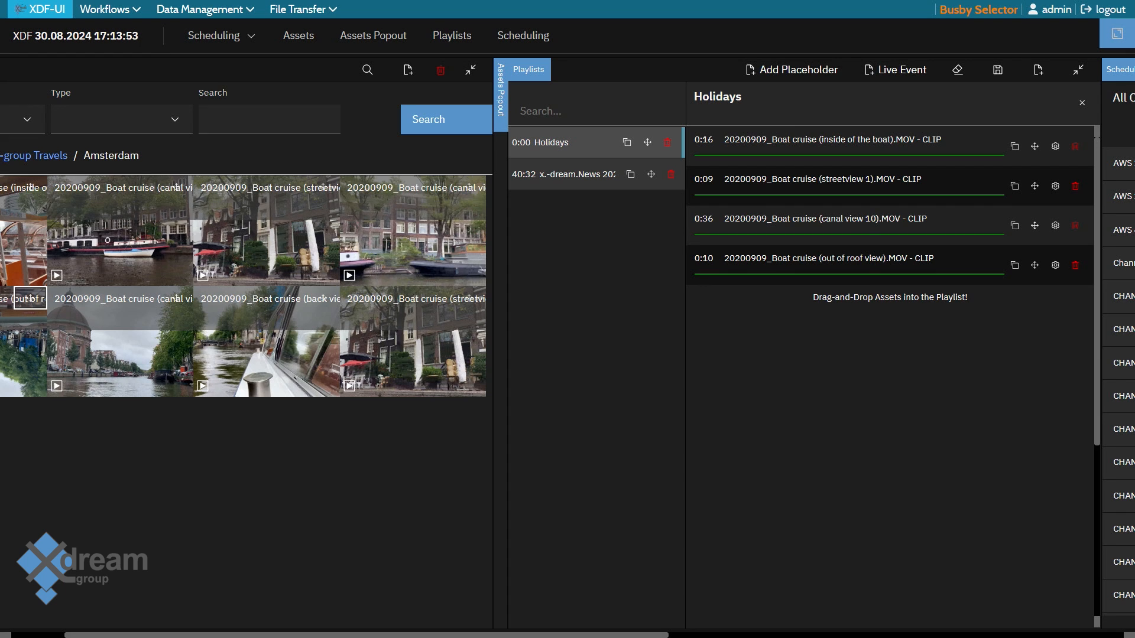
{"action": "left_click_drag", "start_coordinate": [322, 299], "coordinate": [626, 394]}
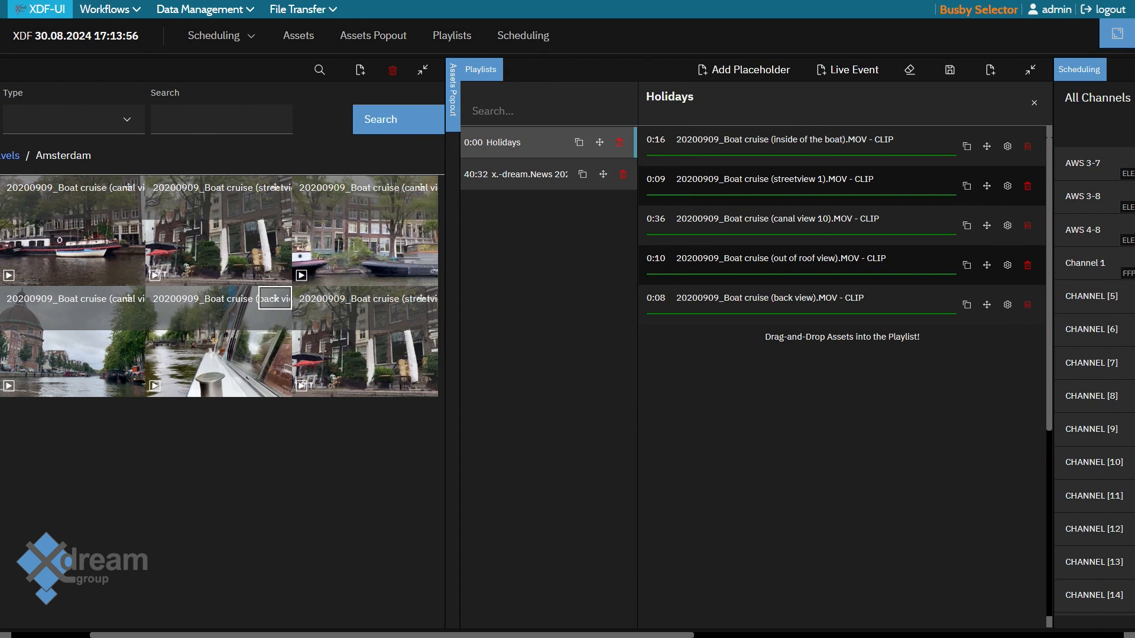
Append Namibia Holidays Zebras and Namibia Dessert from the Hoidays folder of x-dream-group Travels to the playlist
{"action": "scroll", "coordinate": [568, 354], "scroll_direction": "left", "scroll_amount": 3}
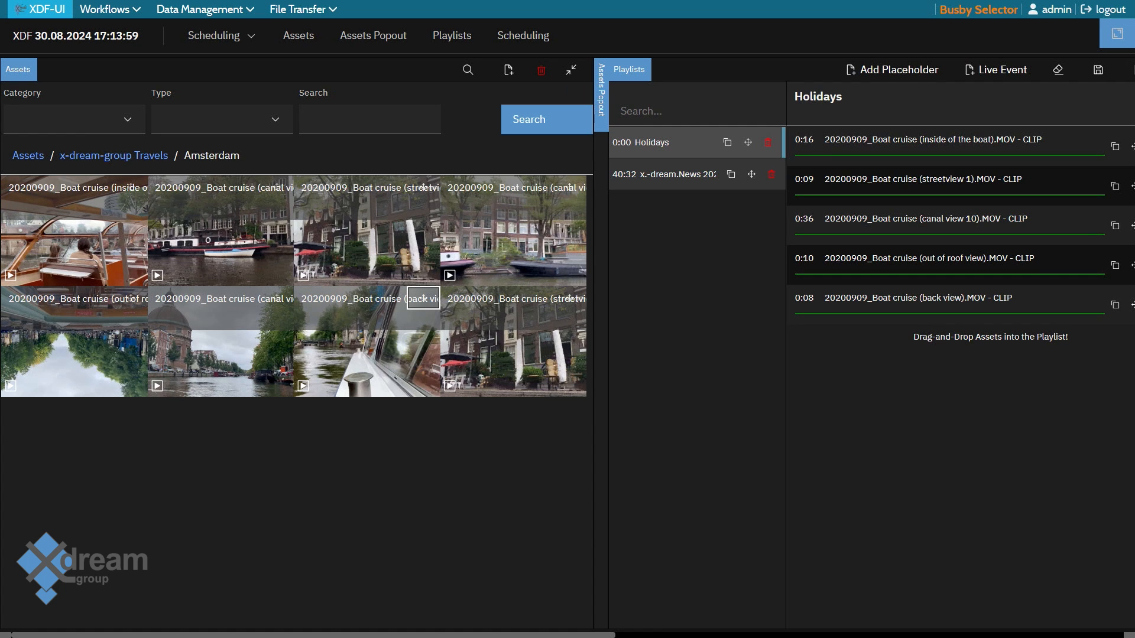
{"action": "left_click", "coordinate": [113, 156]}
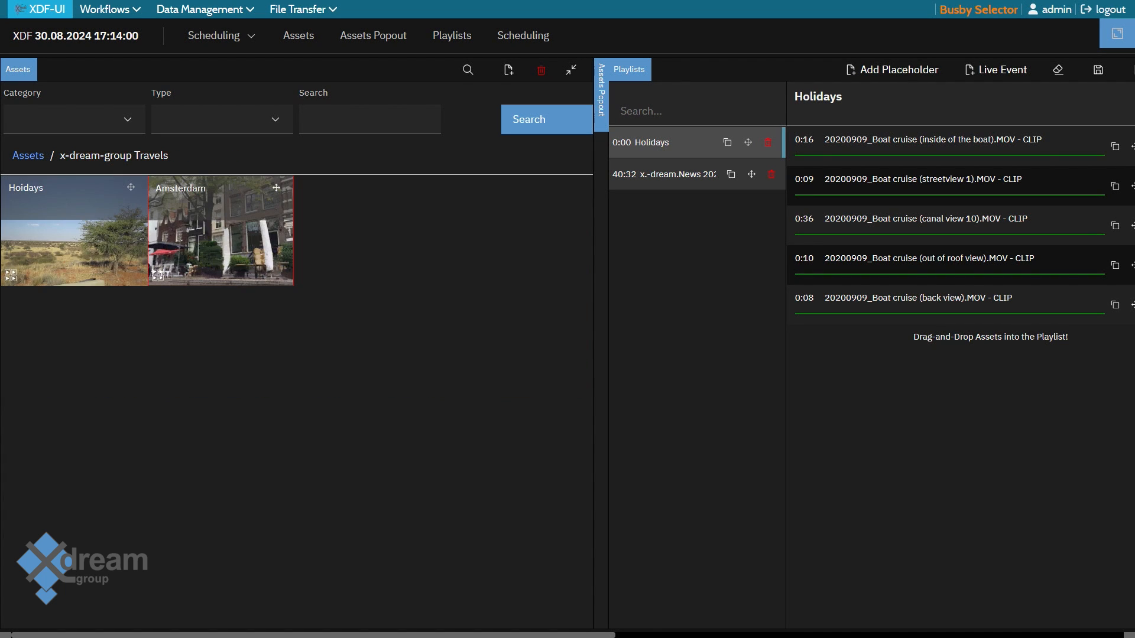
{"action": "double_click", "coordinate": [89, 237]}
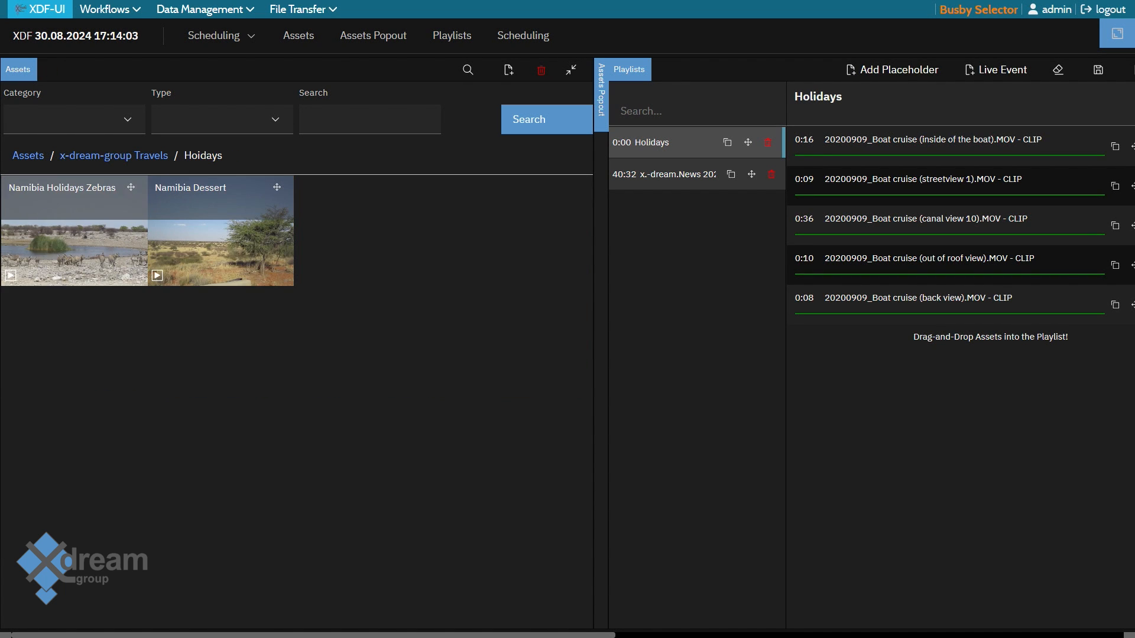
{"action": "left_click_drag", "start_coordinate": [130, 187], "coordinate": [827, 349]}
{"action": "left_click_drag", "start_coordinate": [276, 187], "coordinate": [727, 467]}
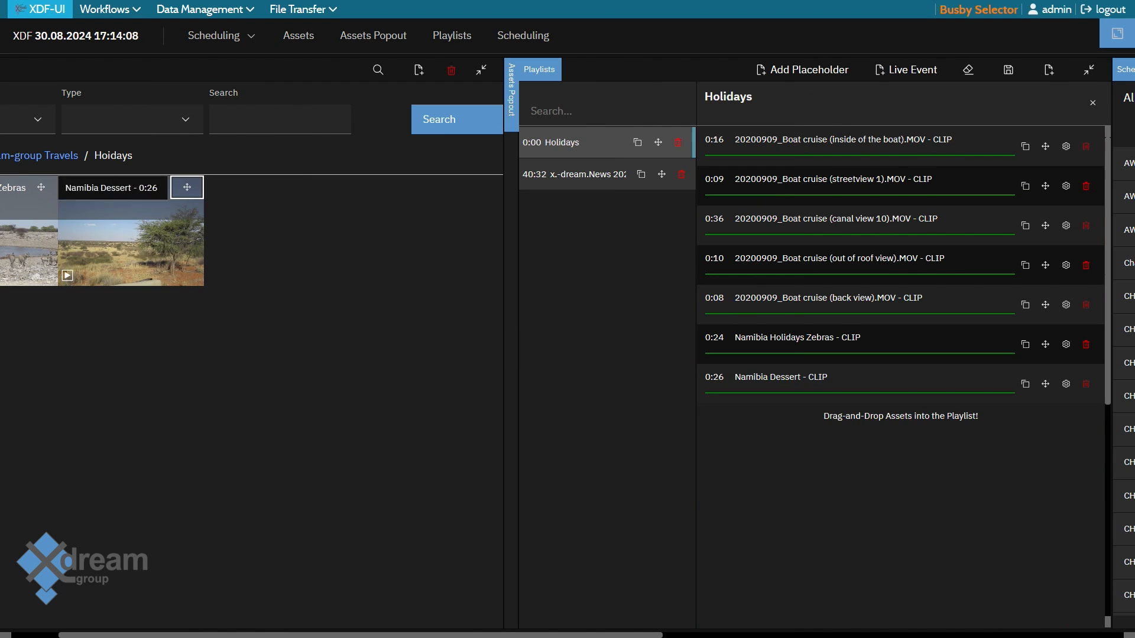
Reorder the playlist so Namibia Holidays Zebras comes third and Namibia Dessert comes fifth
{"action": "scroll", "coordinate": [727, 467], "scroll_direction": "right", "scroll_amount": 3}
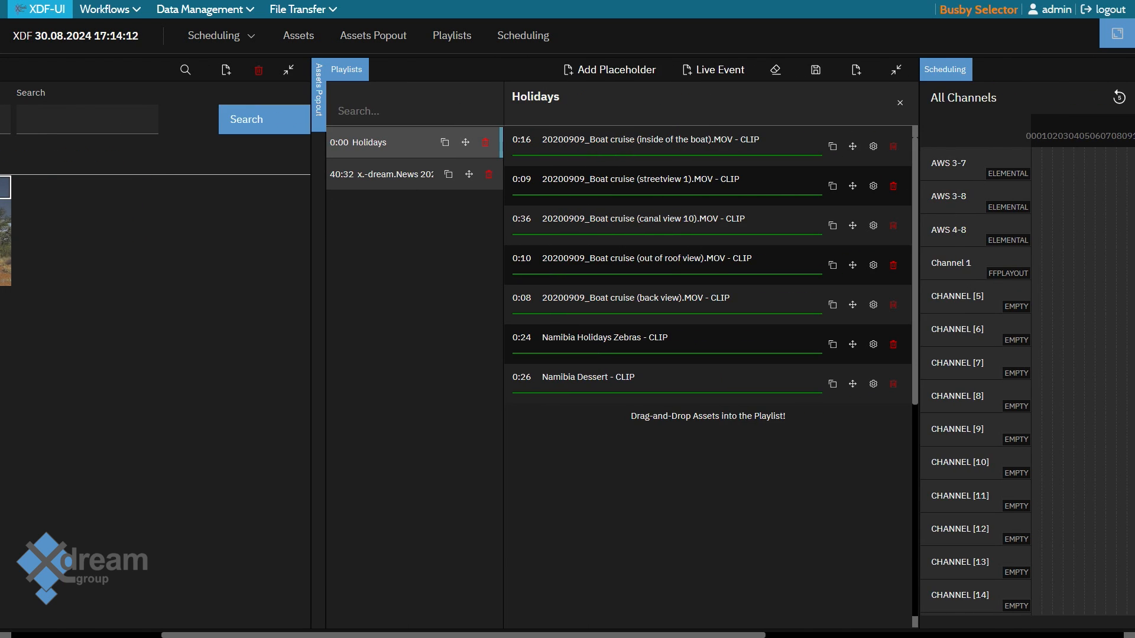
{"action": "scroll", "coordinate": [568, 343], "scroll_direction": "right", "scroll_amount": 1}
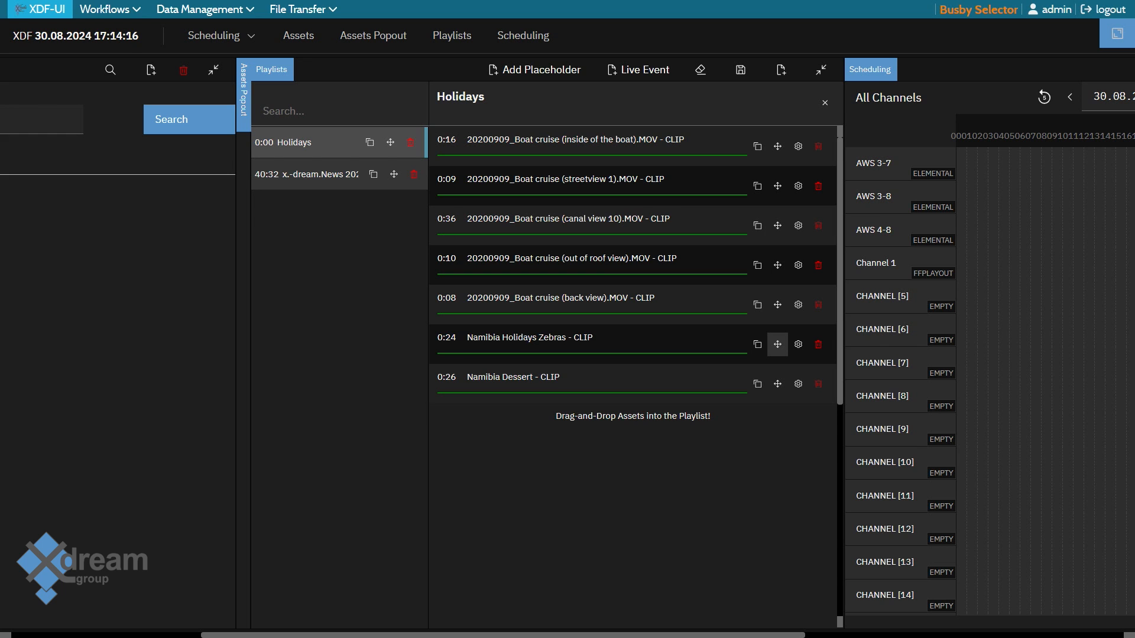
{"action": "left_click_drag", "start_coordinate": [777, 344], "coordinate": [777, 225]}
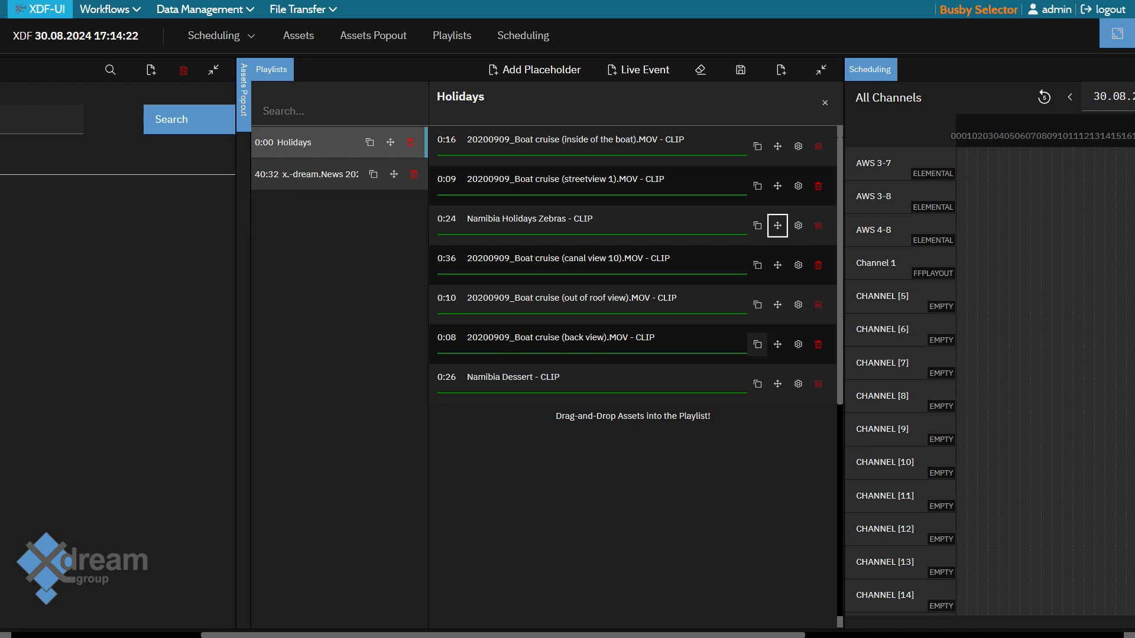
{"action": "left_click_drag", "start_coordinate": [777, 383], "coordinate": [777, 304]}
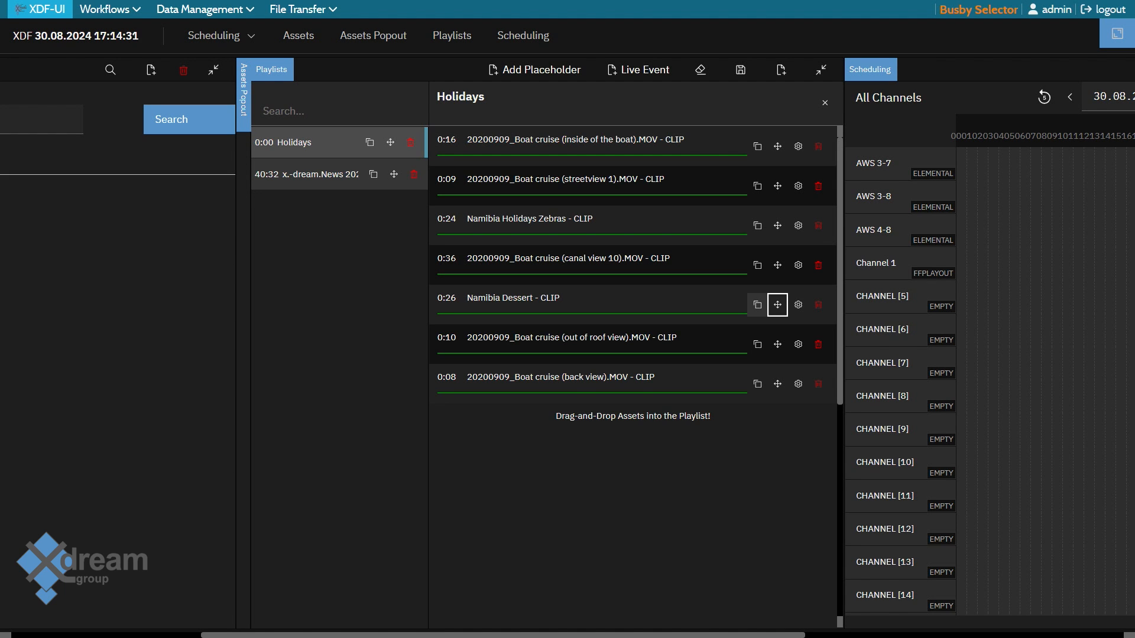
Duplicate the Namibia Dessert clip and move the copy to the end of the playlist
{"action": "left_click", "coordinate": [757, 304]}
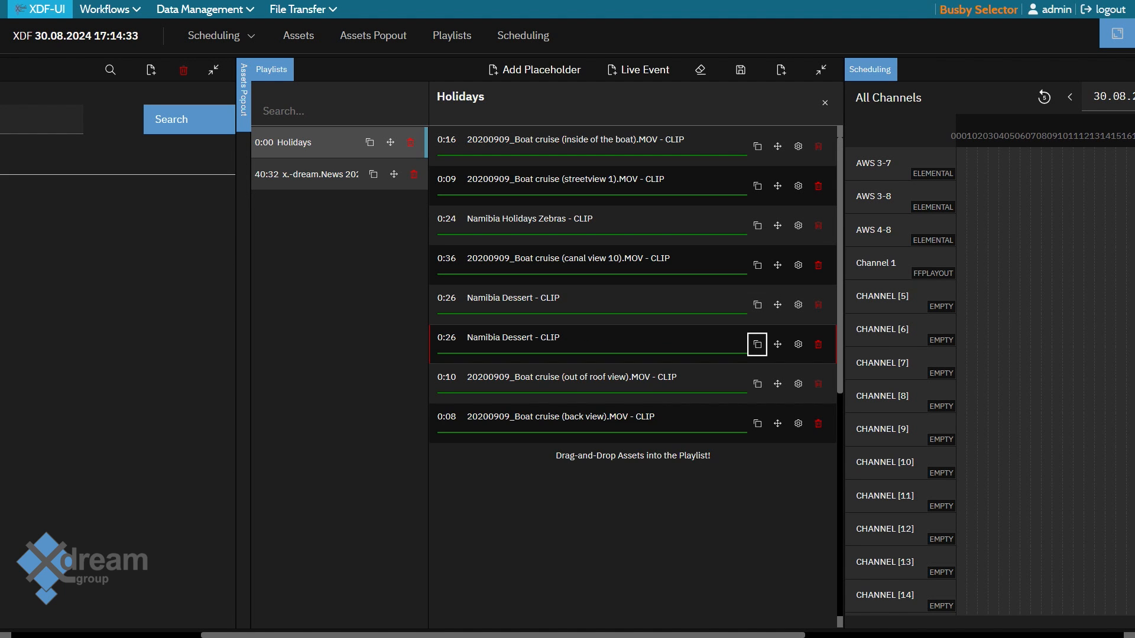
{"action": "left_click_drag", "start_coordinate": [778, 344], "coordinate": [777, 423]}
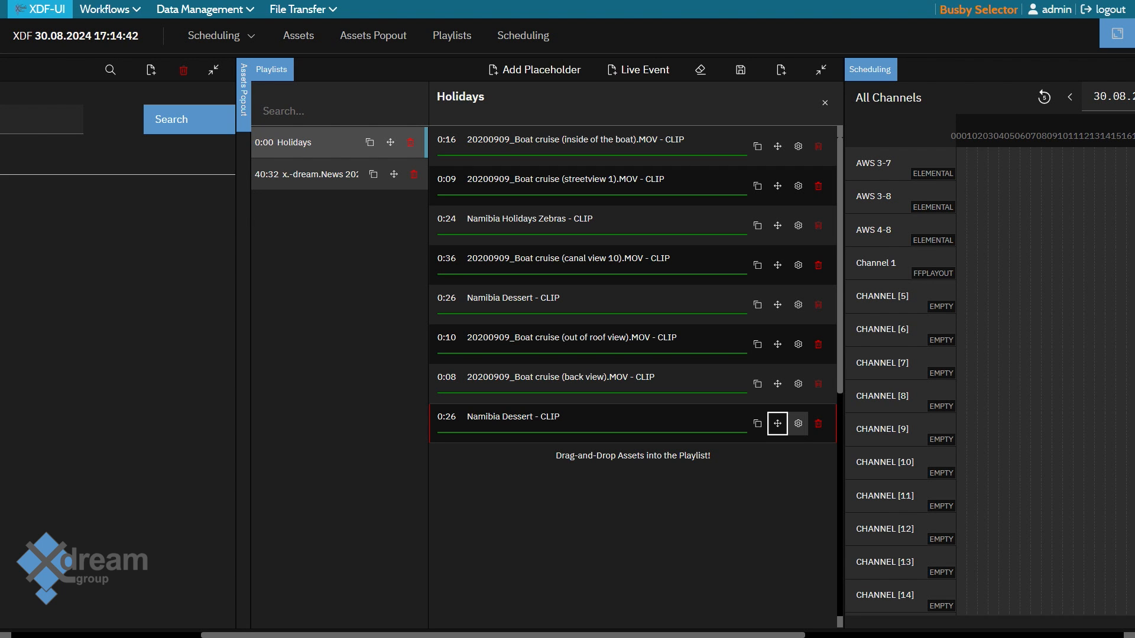
Open the settings of the last Namibia Dessert clip and view its available Tag options
{"action": "left_click", "coordinate": [798, 423]}
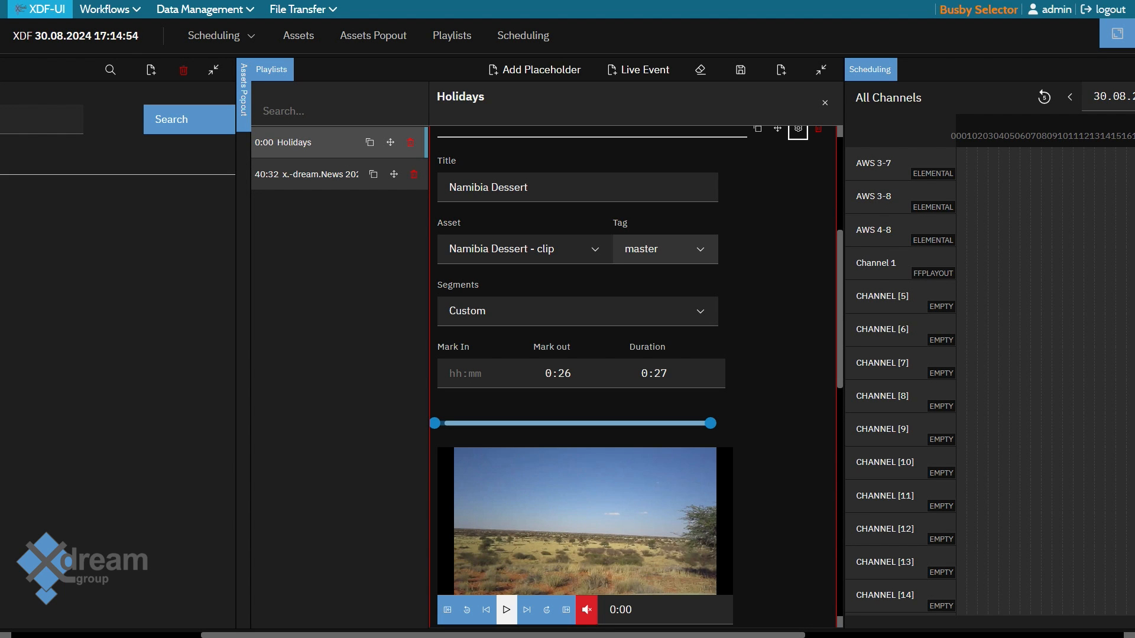
{"action": "left_click", "coordinate": [665, 249]}
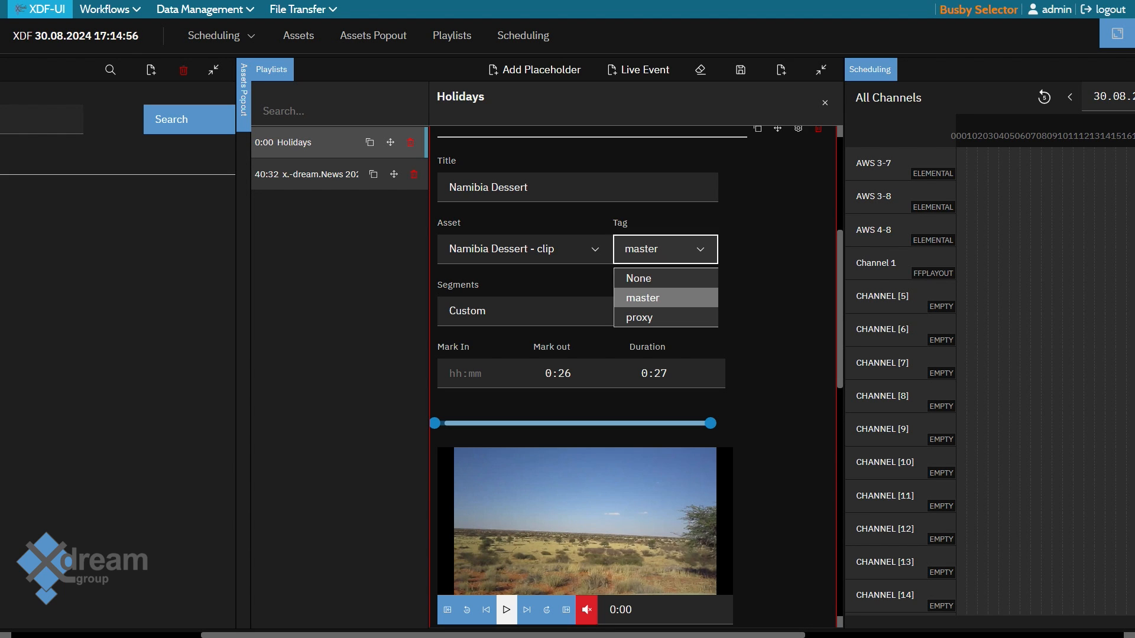
{"action": "left_click", "coordinate": [665, 250]}
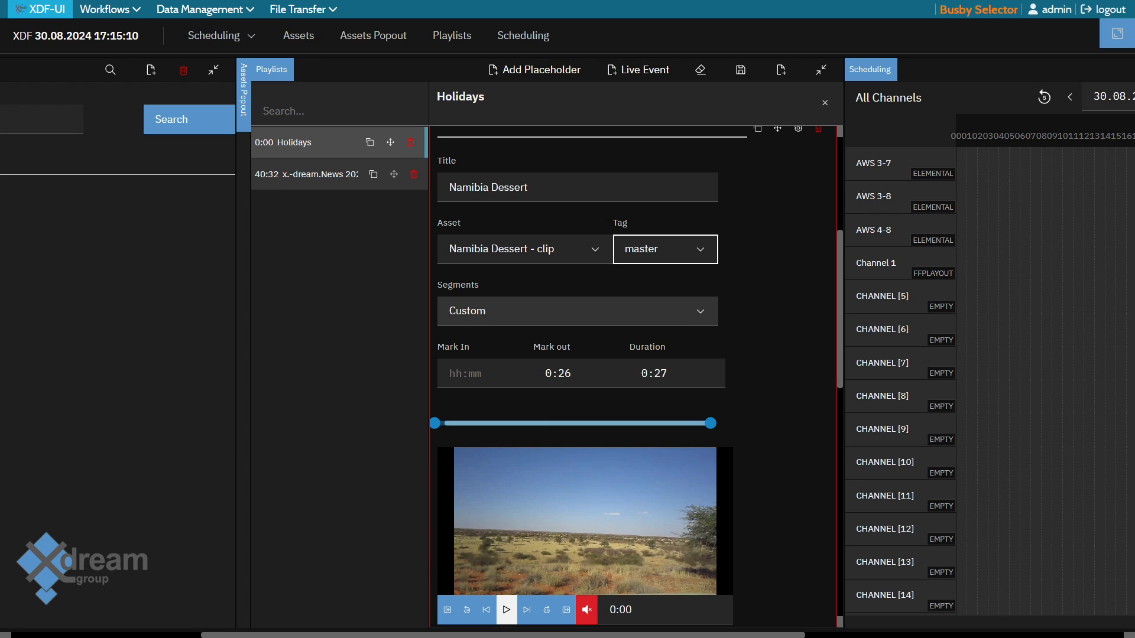
{"action": "scroll", "coordinate": [585, 449], "scroll_direction": "down", "scroll_amount": 1}
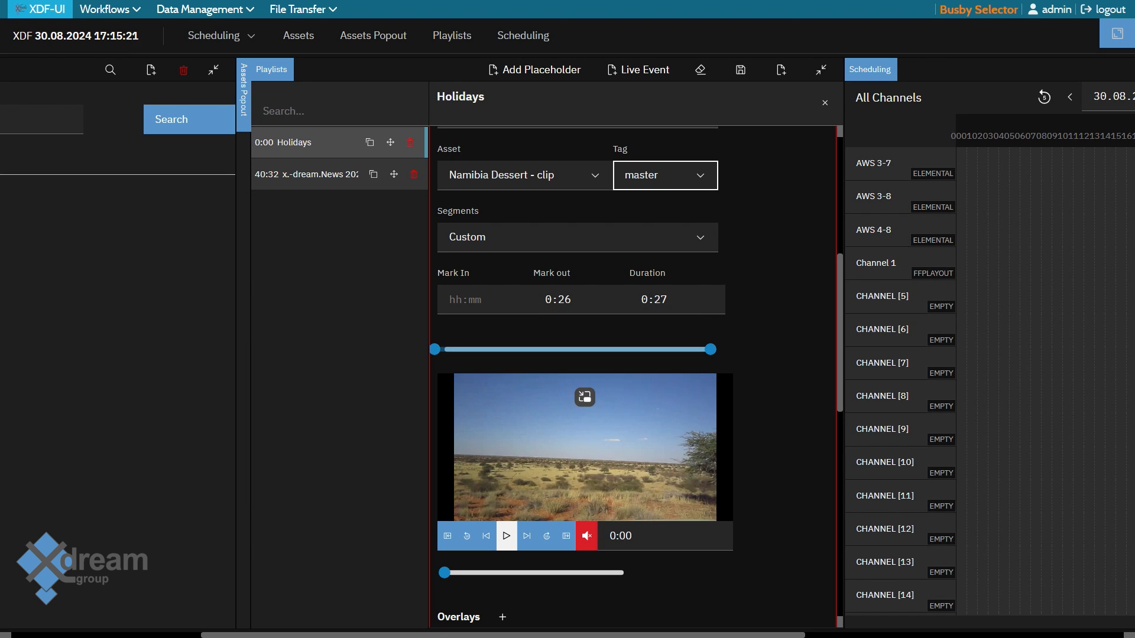
Set the Mark In of the last Namibia Dessert clip to 0:20
{"action": "left_click", "coordinate": [484, 300]}
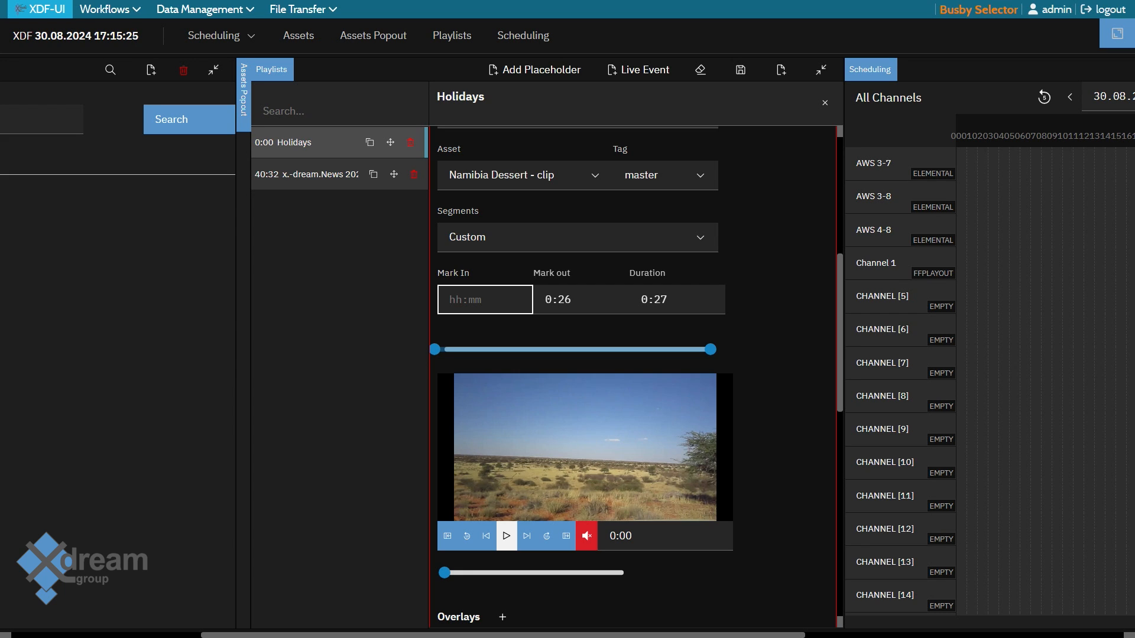
{"action": "key", "text": "Return"}
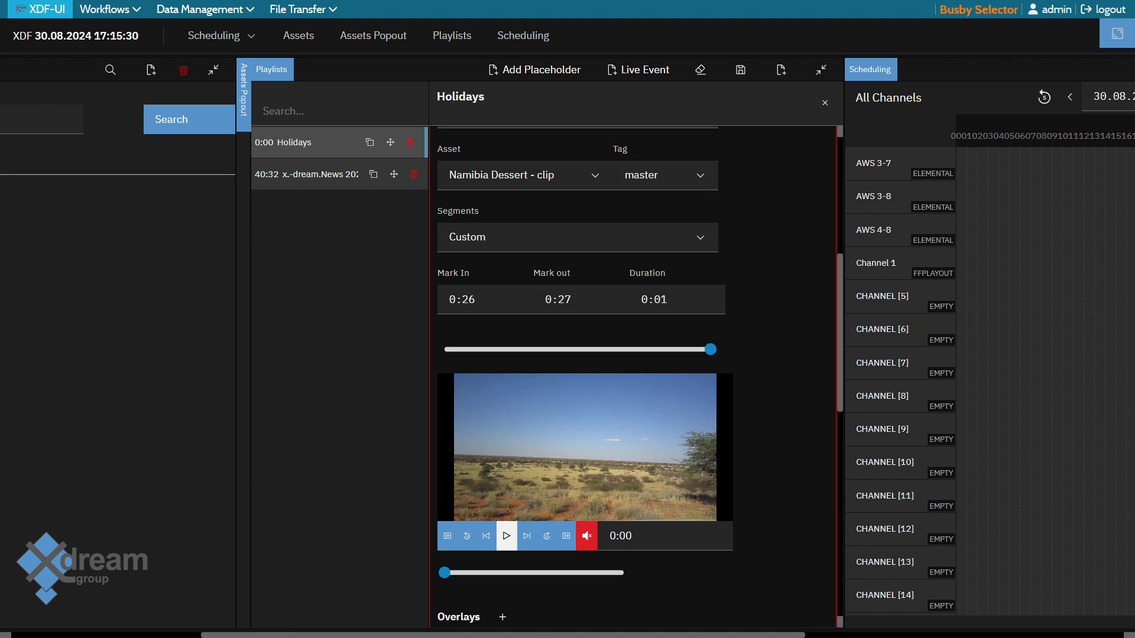
{"action": "left_click", "coordinate": [464, 299]}
{"action": "key", "text": "BackSpace"}
{"action": "type", "text": "0"}
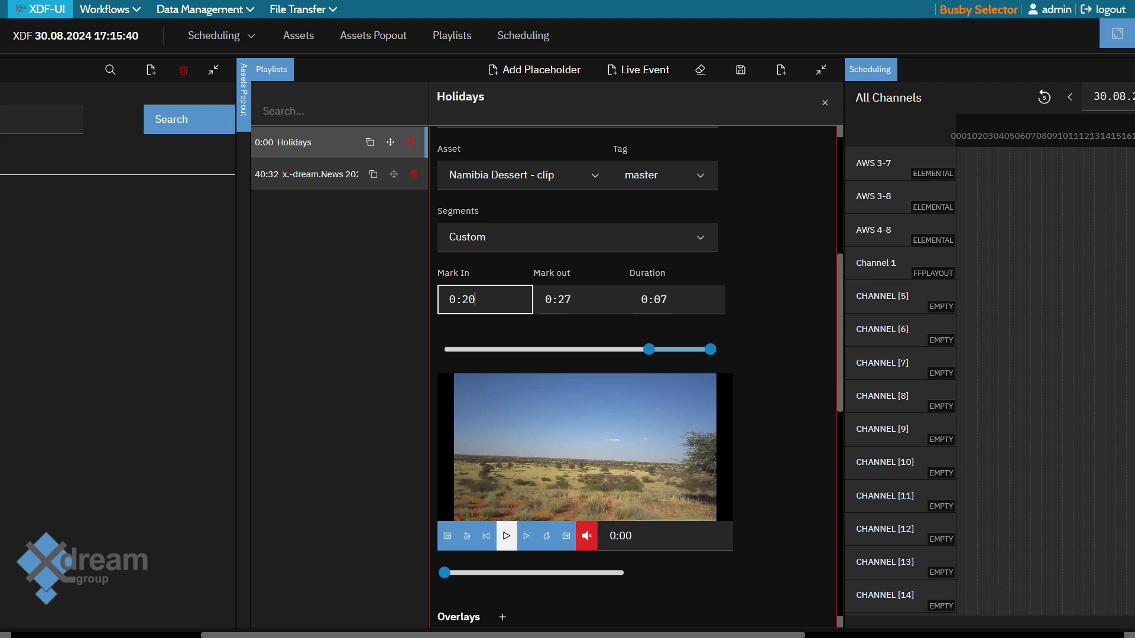
Add a Channel Logo - Big overlay to the last Namibia Dessert clip and make it start slightly after the clip begins
{"action": "scroll", "coordinate": [502, 395], "scroll_direction": "down", "scroll_amount": 4}
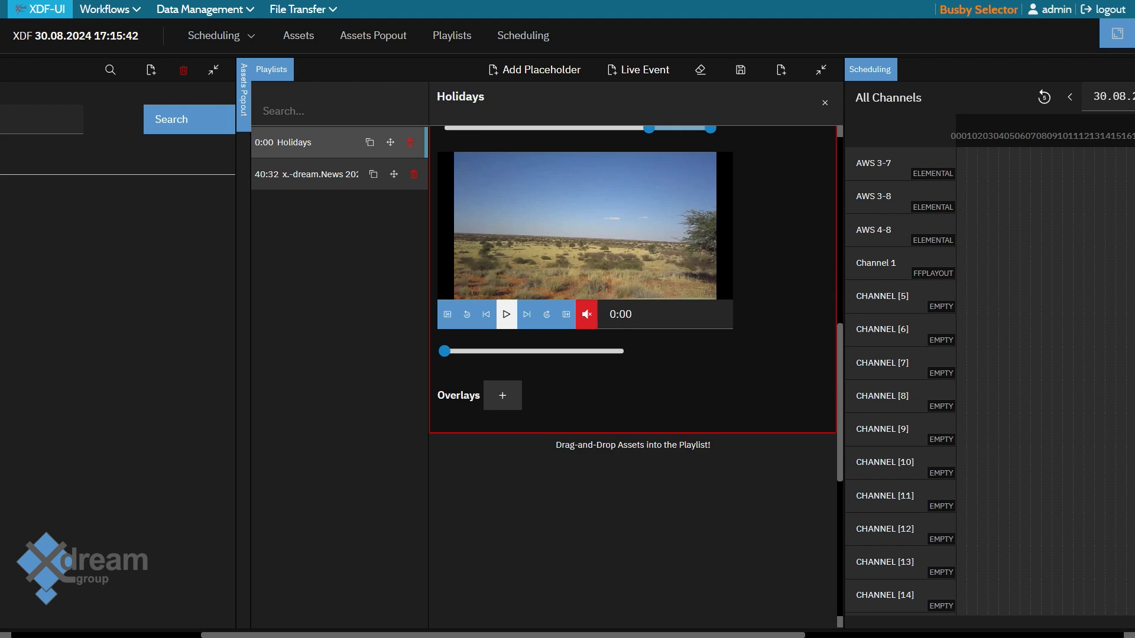
{"action": "left_click", "coordinate": [502, 395]}
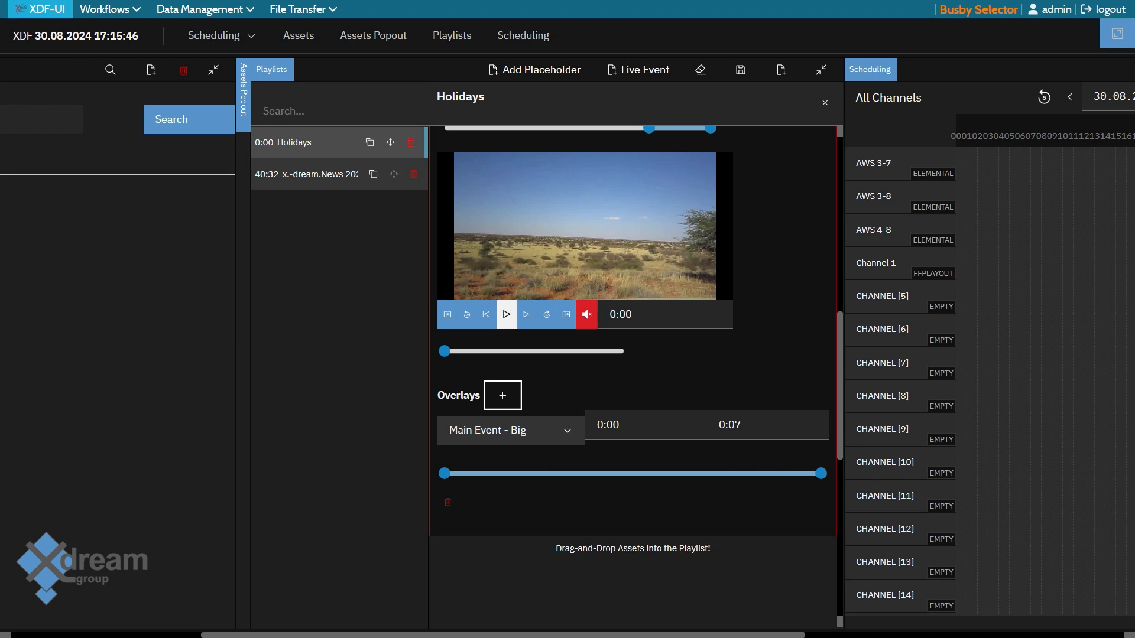
{"action": "left_click", "coordinate": [509, 430]}
{"action": "left_click", "coordinate": [494, 478]}
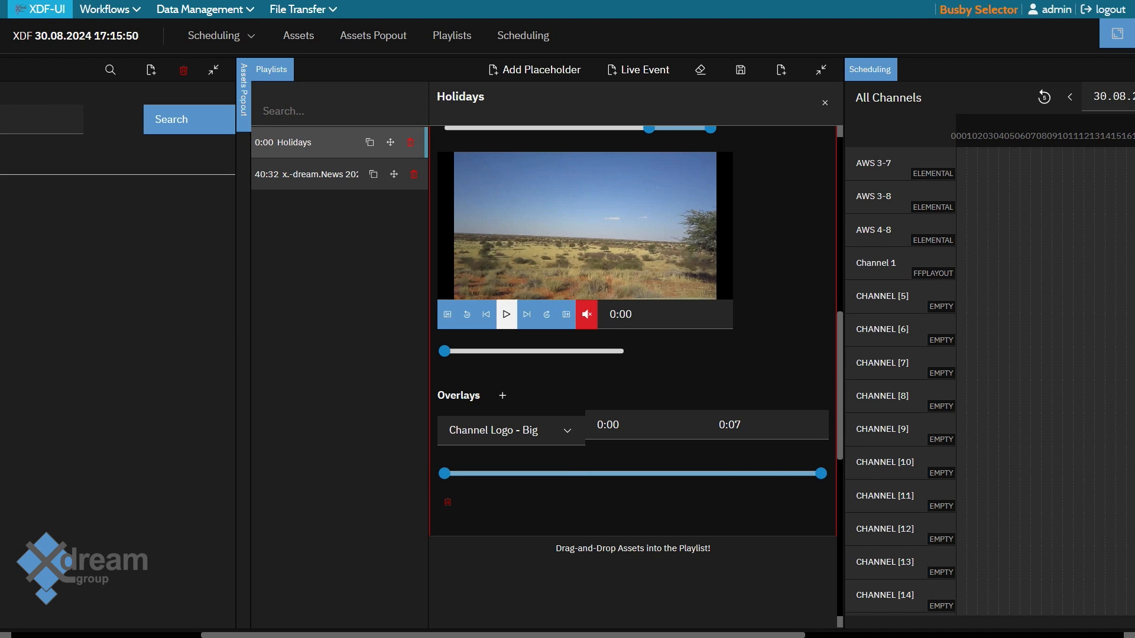
{"action": "left_click_drag", "start_coordinate": [445, 474], "coordinate": [507, 473]}
{"action": "scroll", "coordinate": [632, 354], "scroll_direction": "up", "scroll_amount": 10}
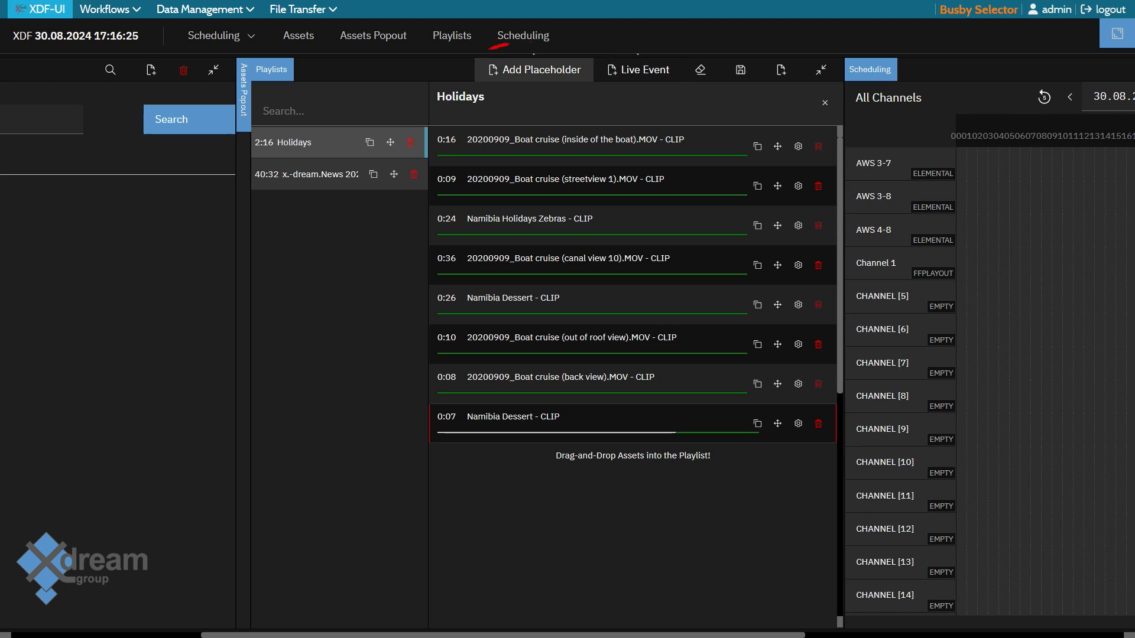
Add a placeholder as the playlist's second item and a live event directly after the first Namibia Dessert clip
{"action": "left_click", "coordinate": [533, 70]}
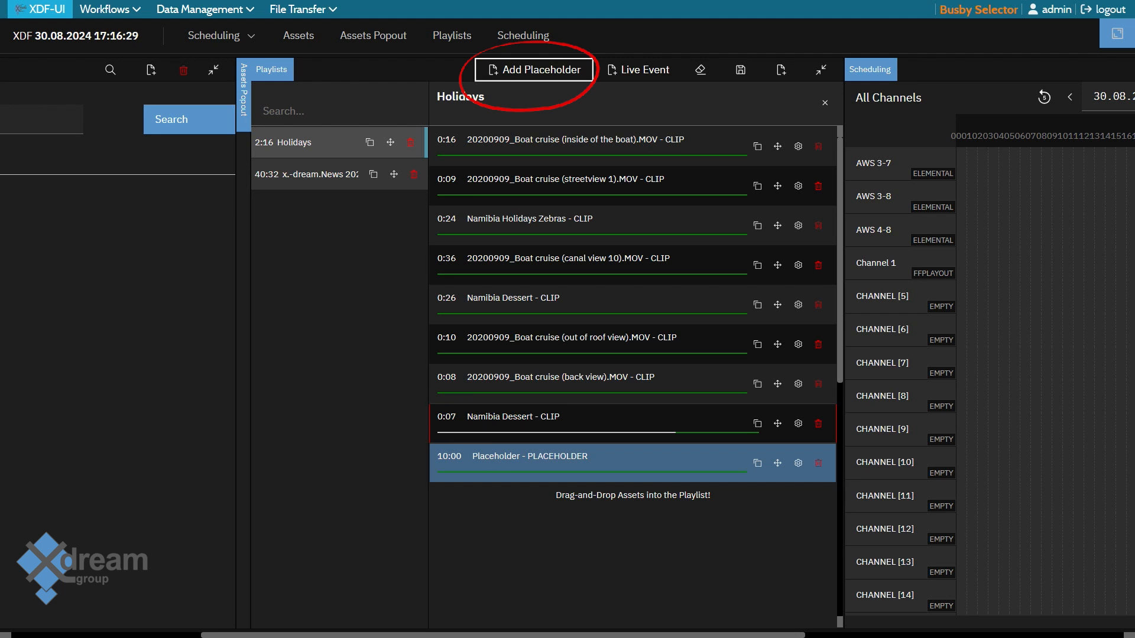
{"action": "mouse_move", "coordinate": [777, 463]}
{"action": "left_mouse_down"}
{"action": "mouse_move", "coordinate": [777, 142]}
{"action": "mouse_move", "coordinate": [777, 185]}
{"action": "left_mouse_up"}
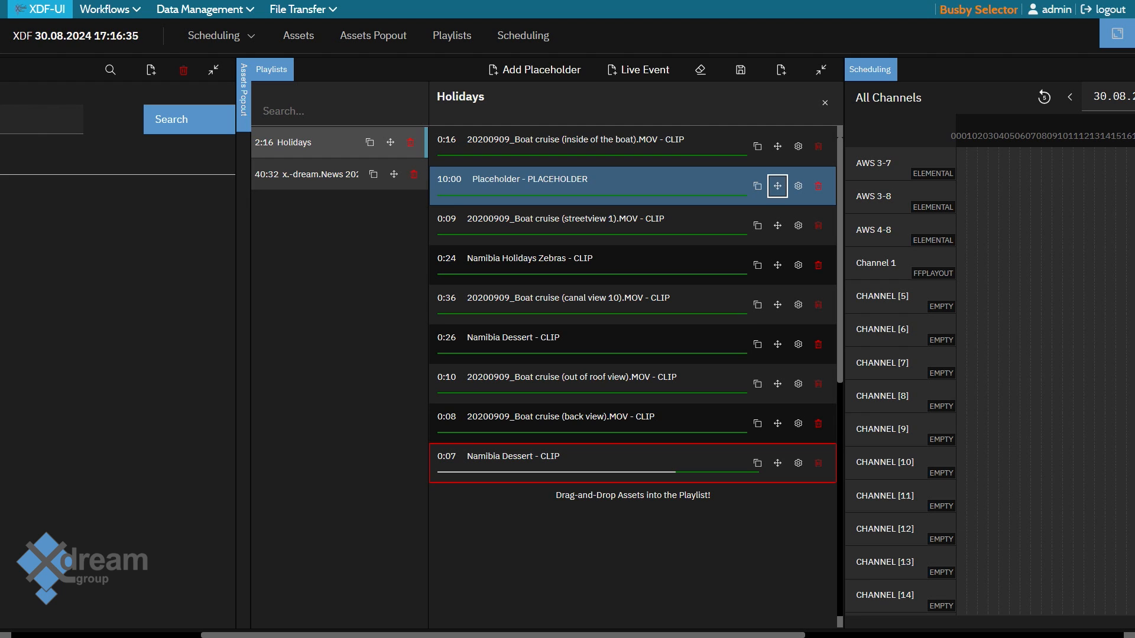
{"action": "left_click", "coordinate": [638, 69]}
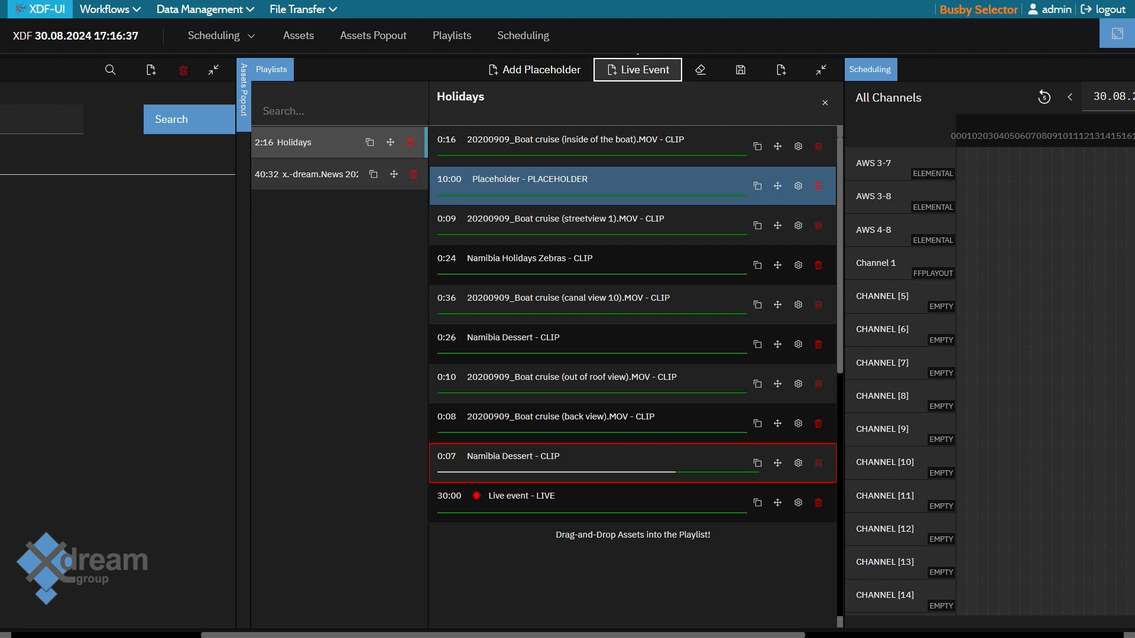
{"action": "left_click_drag", "start_coordinate": [777, 502], "coordinate": [777, 384]}
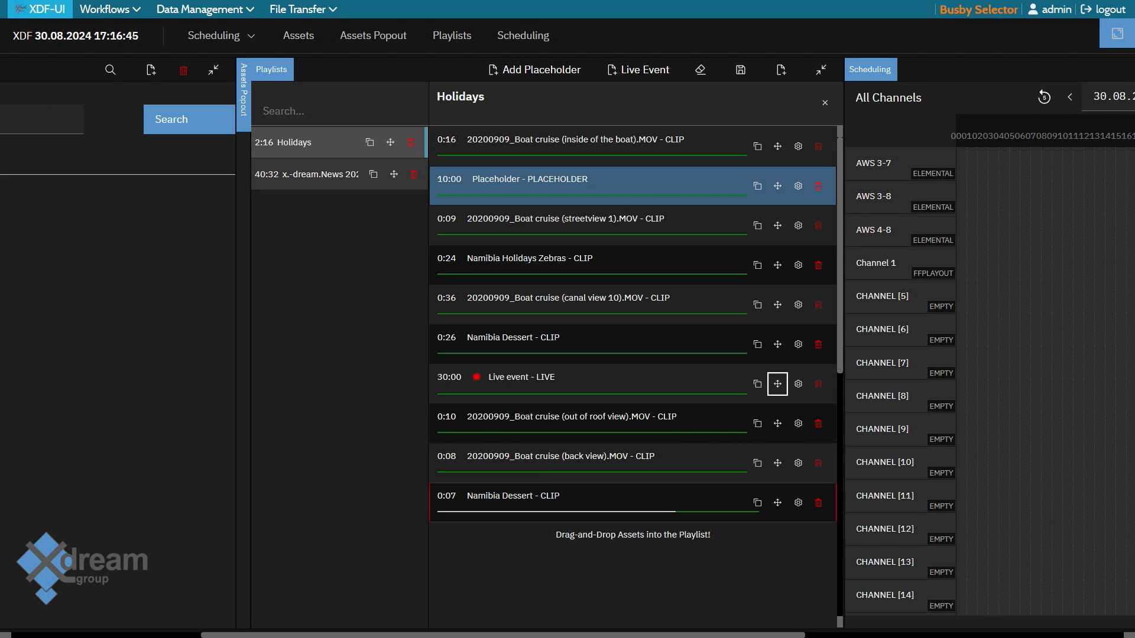
Change the placeholder's title to "Midroll ad" and close its settings
{"action": "left_click", "coordinate": [797, 186]}
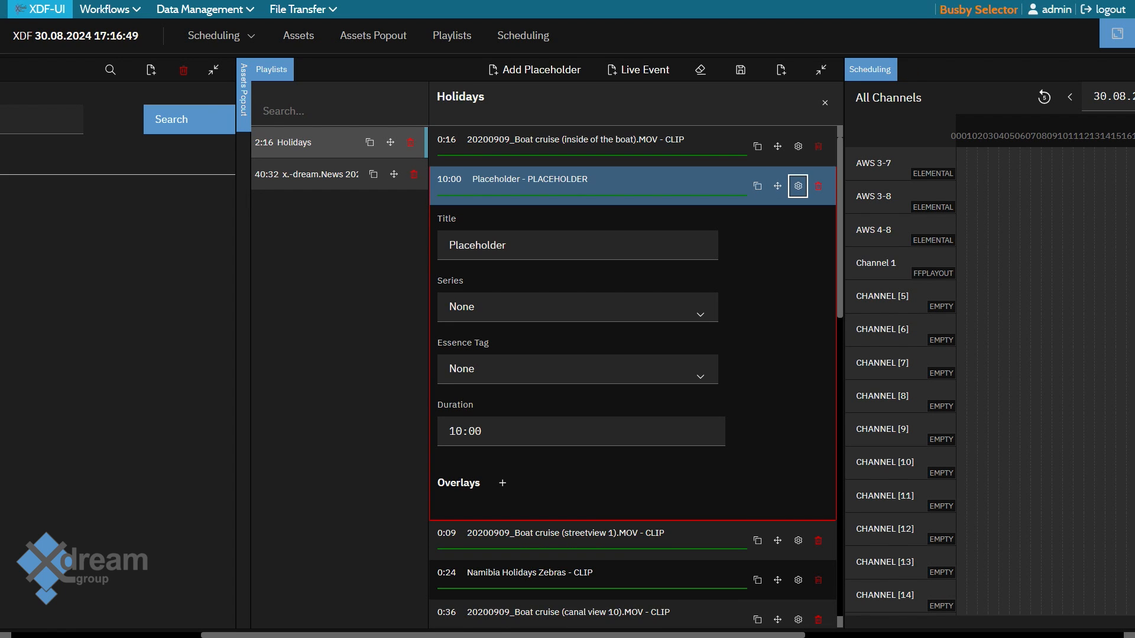
{"action": "left_click", "coordinate": [507, 245]}
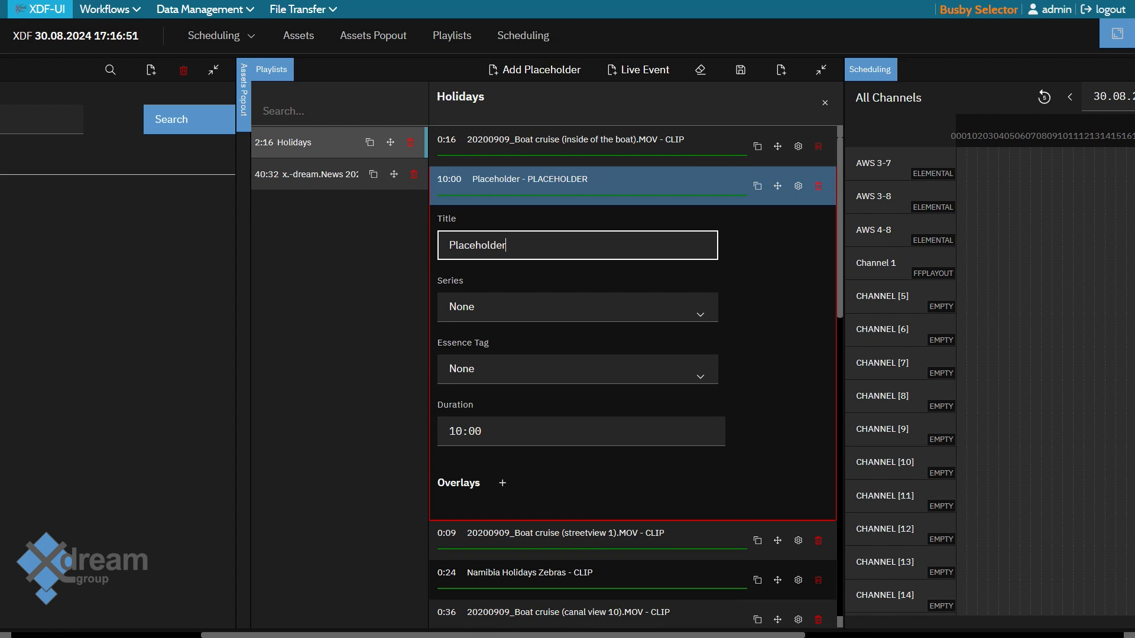
{"action": "key", "text": "ctrl+a"}
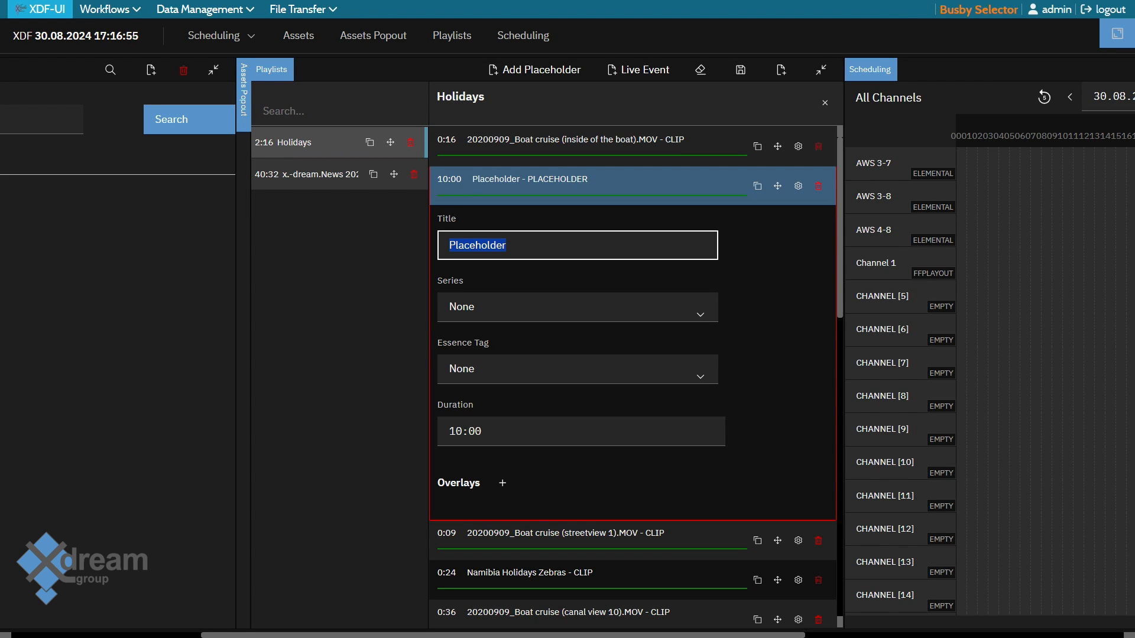
{"action": "type", "text": "Mido"}
{"action": "key", "text": "BackSpace"}
{"action": "type", "text": "rol "}
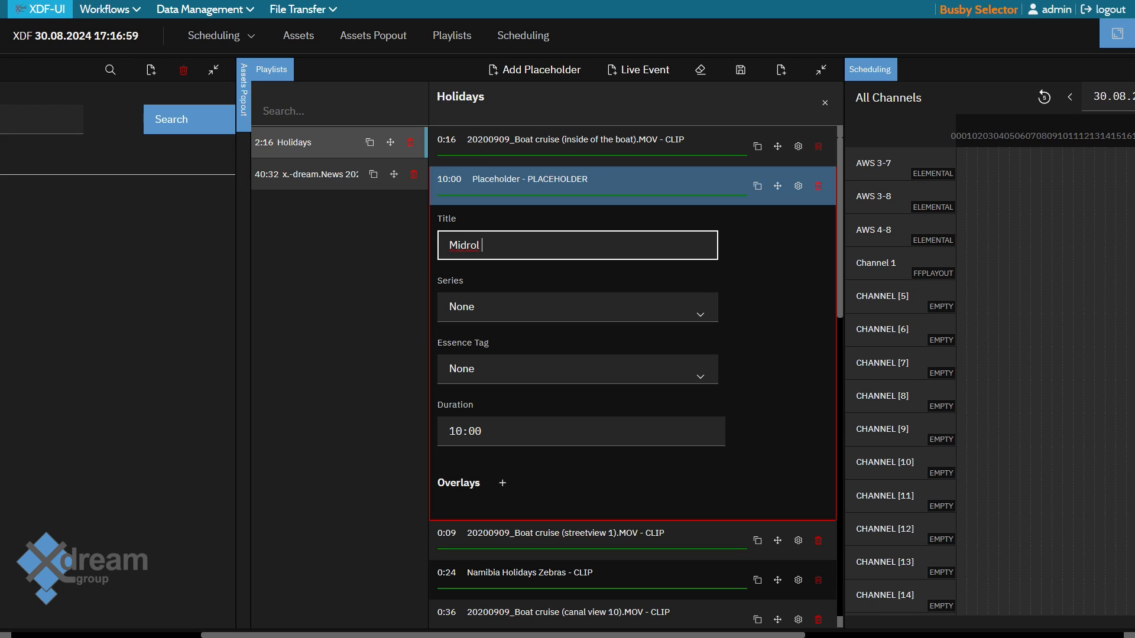
{"action": "type", "text": "öl"}
{"action": "key", "text": "BackSpace"}
{"action": "key", "text": "BackSpace"}
{"action": "type", "text": "l ad"}
{"action": "left_click", "coordinate": [798, 186]}
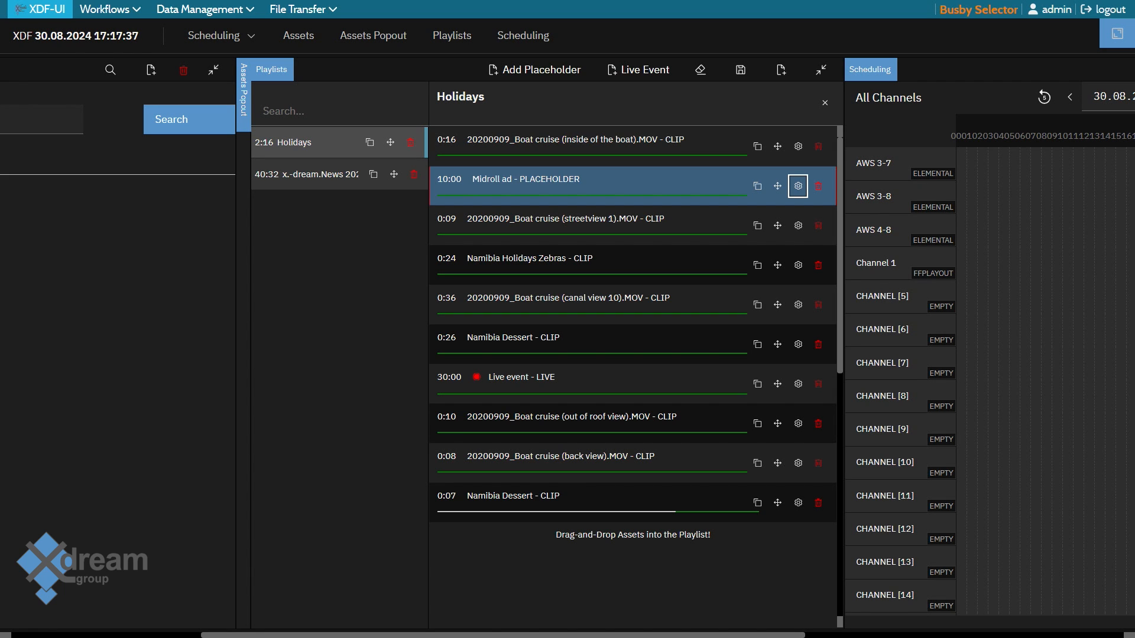
Set the live event's source to URL and add a Main Event - Big overlay to it
{"action": "left_click", "coordinate": [798, 384]}
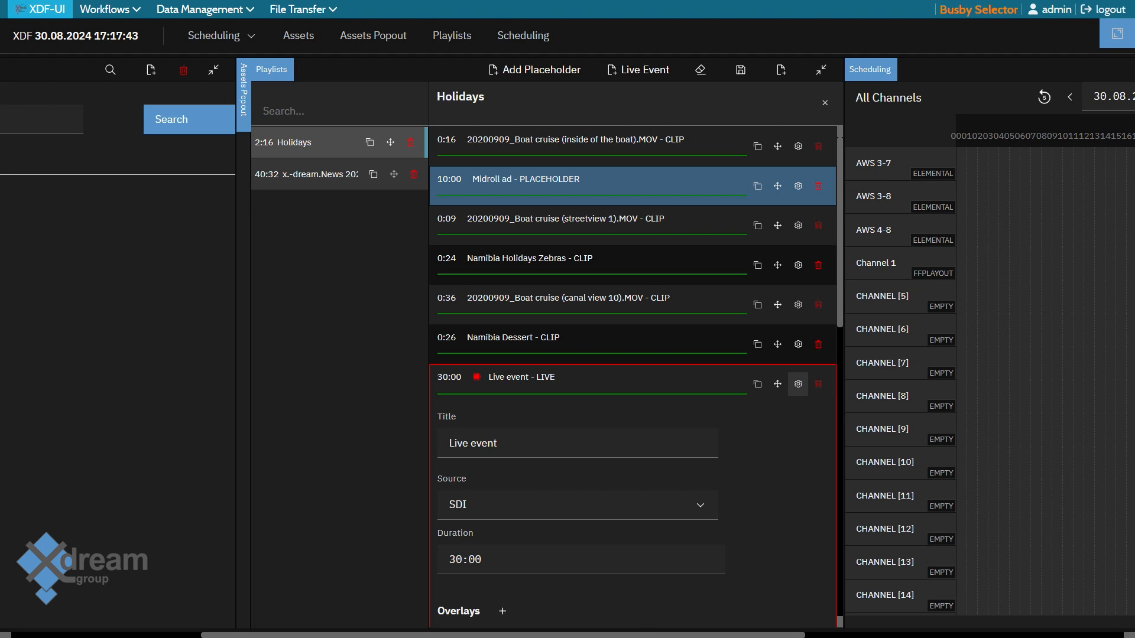
{"action": "scroll", "coordinate": [632, 378], "scroll_direction": "down", "scroll_amount": 1}
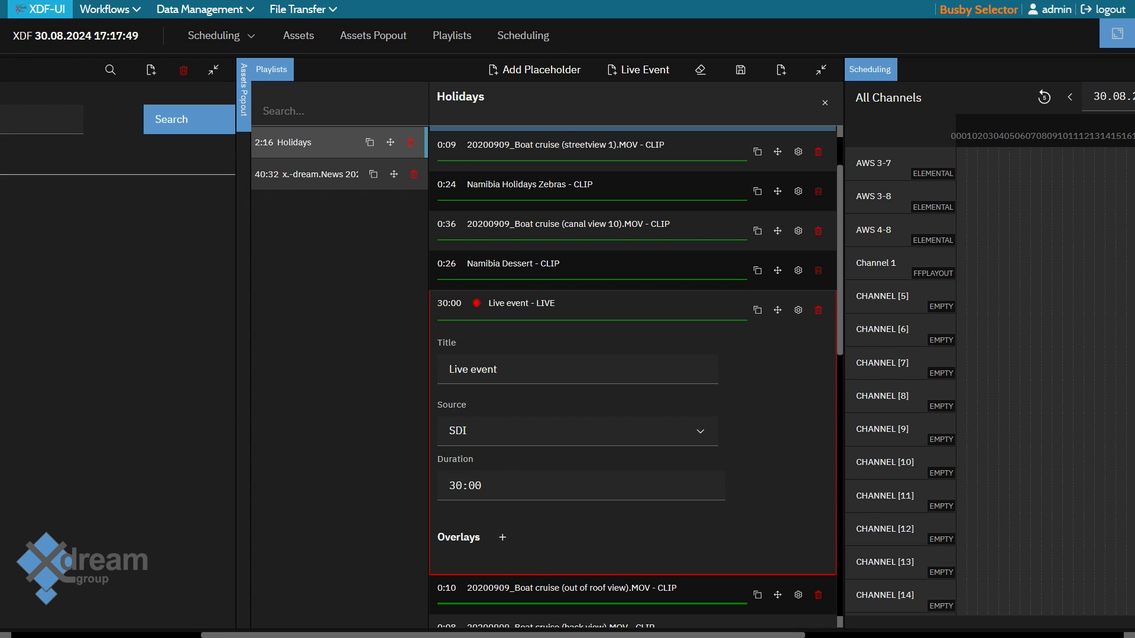
{"action": "left_click", "coordinate": [497, 369]}
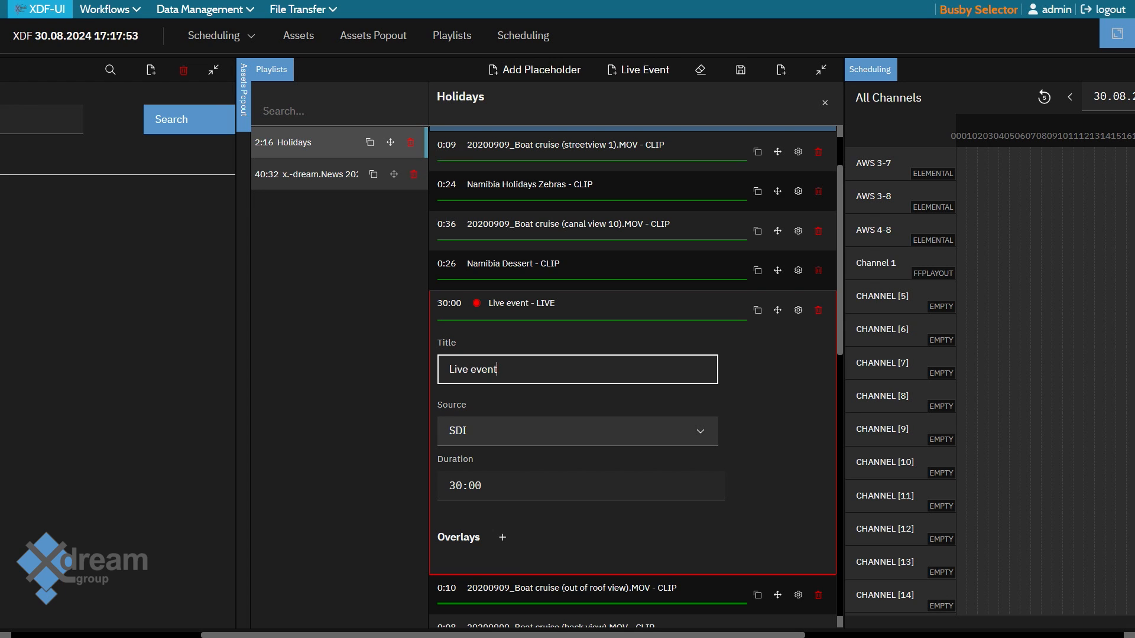
{"action": "left_click", "coordinate": [577, 431]}
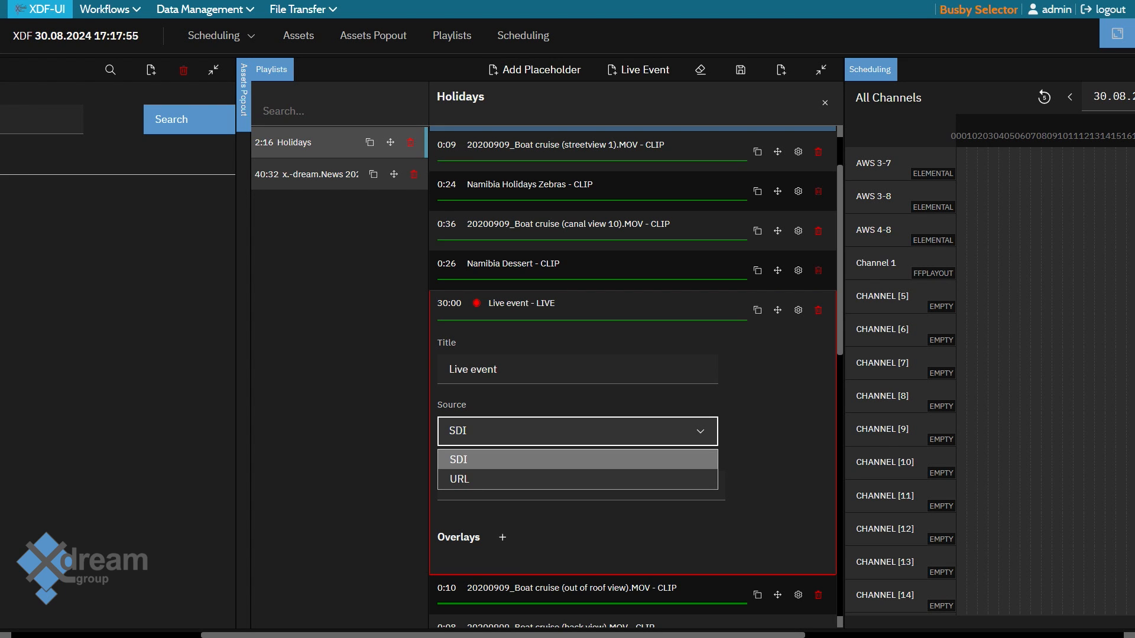
{"action": "key", "text": "Down"}
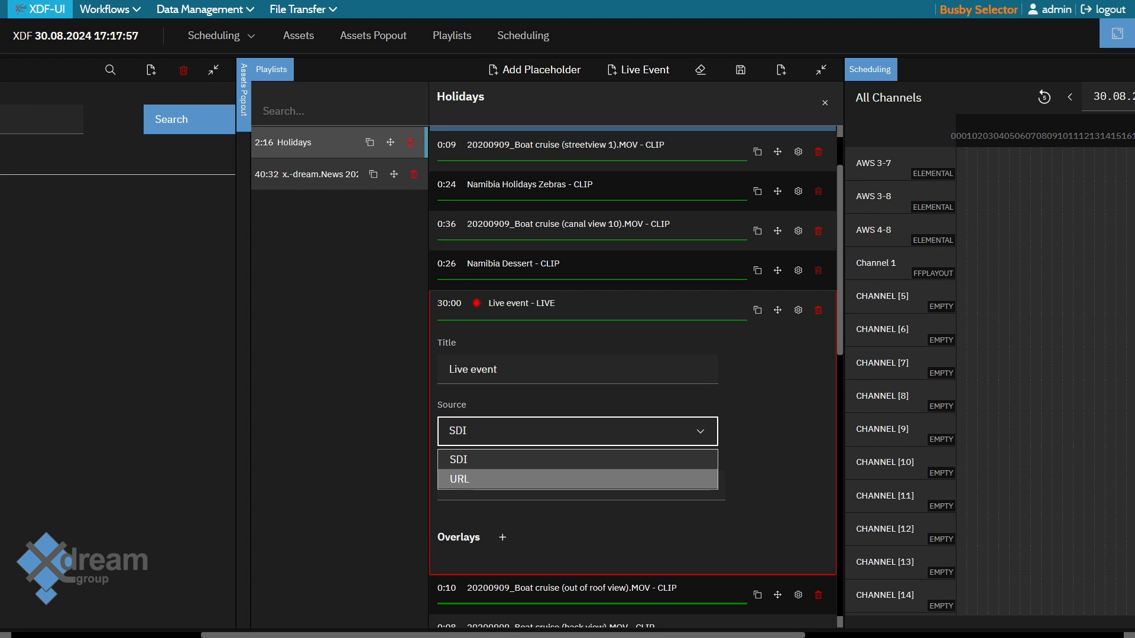
{"action": "key", "text": "Return"}
{"action": "left_click", "coordinate": [577, 485]}
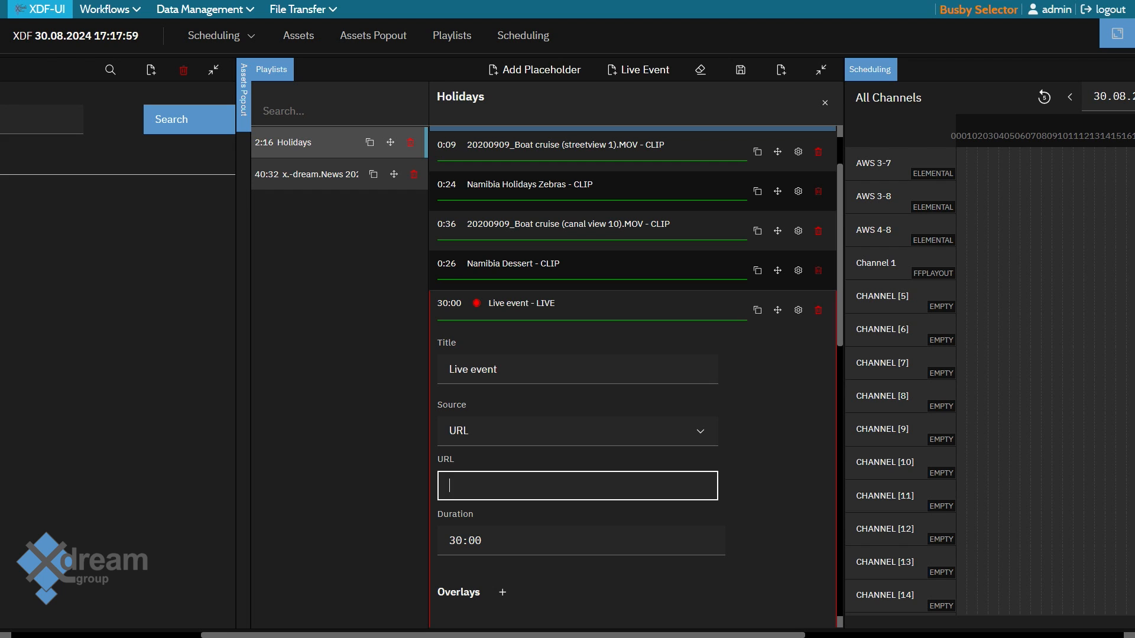
{"action": "scroll", "coordinate": [632, 378], "scroll_direction": "down", "scroll_amount": 3}
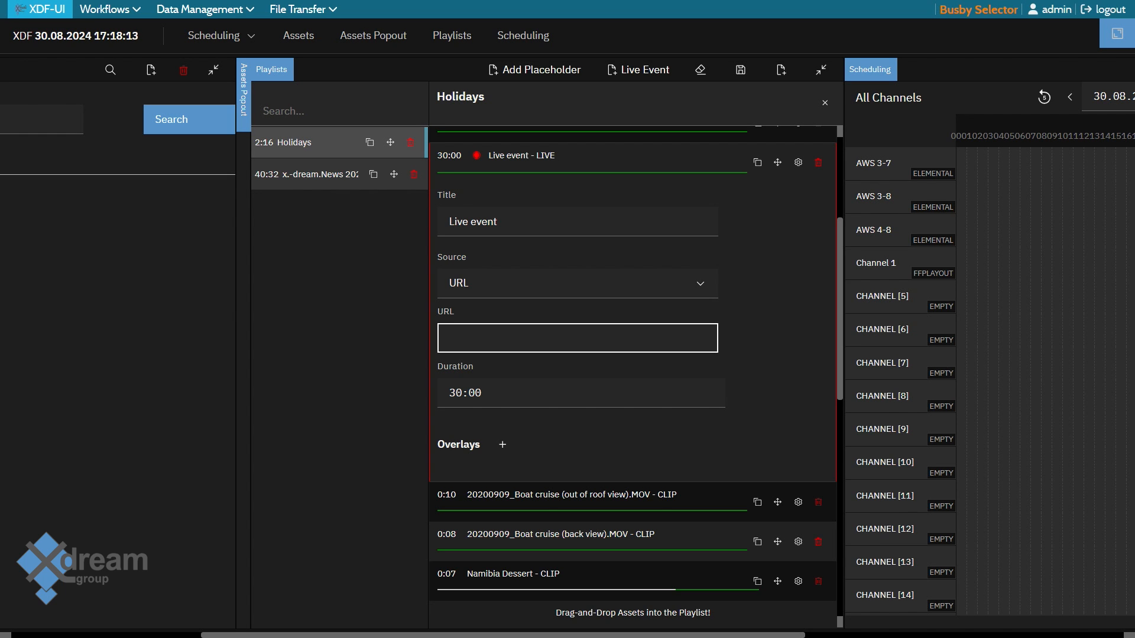
{"action": "left_click", "coordinate": [502, 445]}
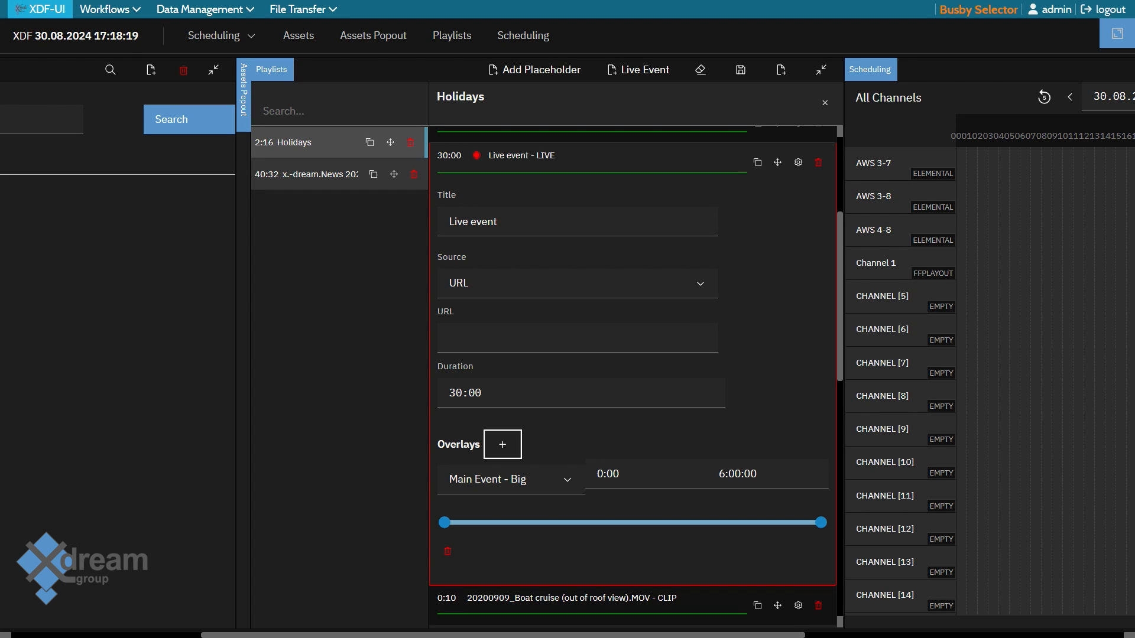
Set the live event's duration to one hour (60:00) and save the Holidays playlist
{"action": "left_click", "coordinate": [476, 393]}
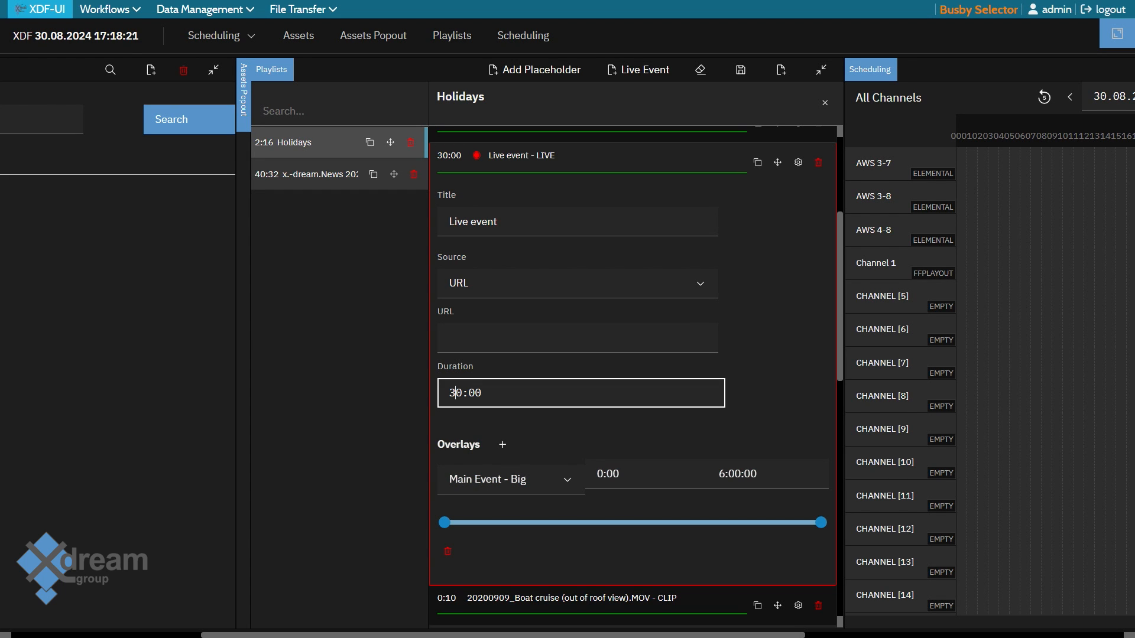
{"action": "key", "text": "BackSpace"}
{"action": "type", "text": "6"}
{"action": "left_click", "coordinate": [798, 162]}
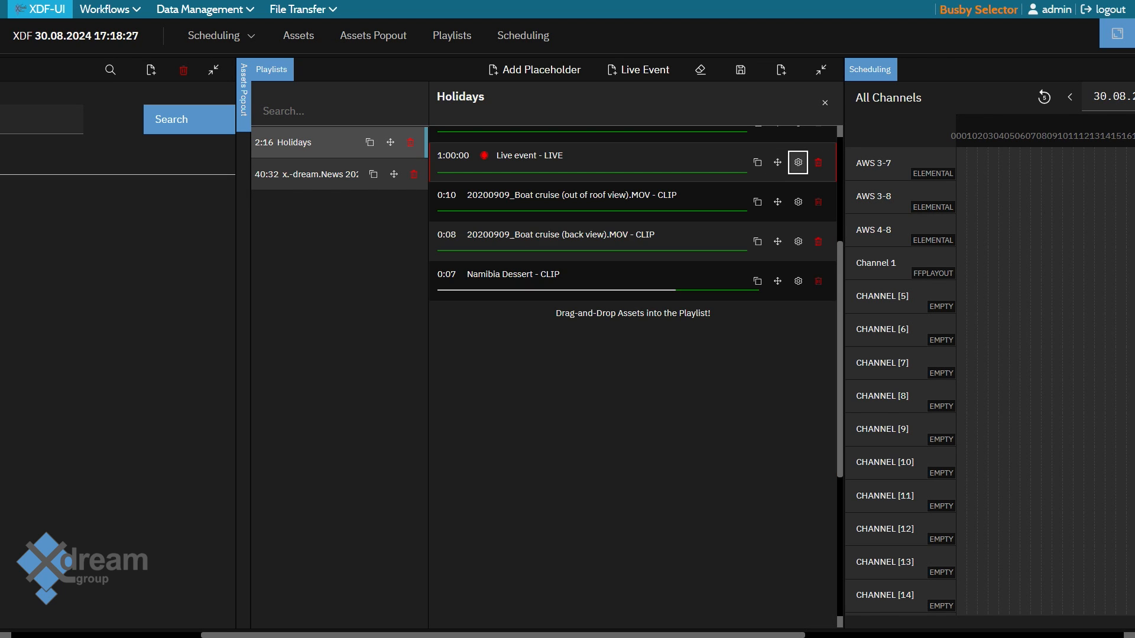
{"action": "left_click", "coordinate": [741, 70]}
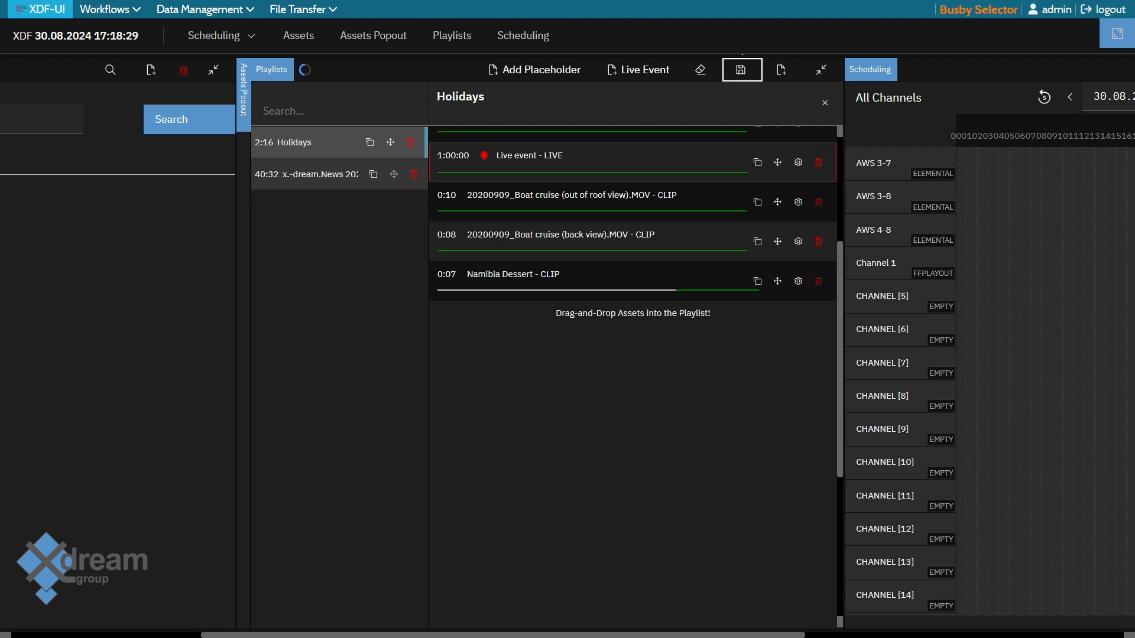